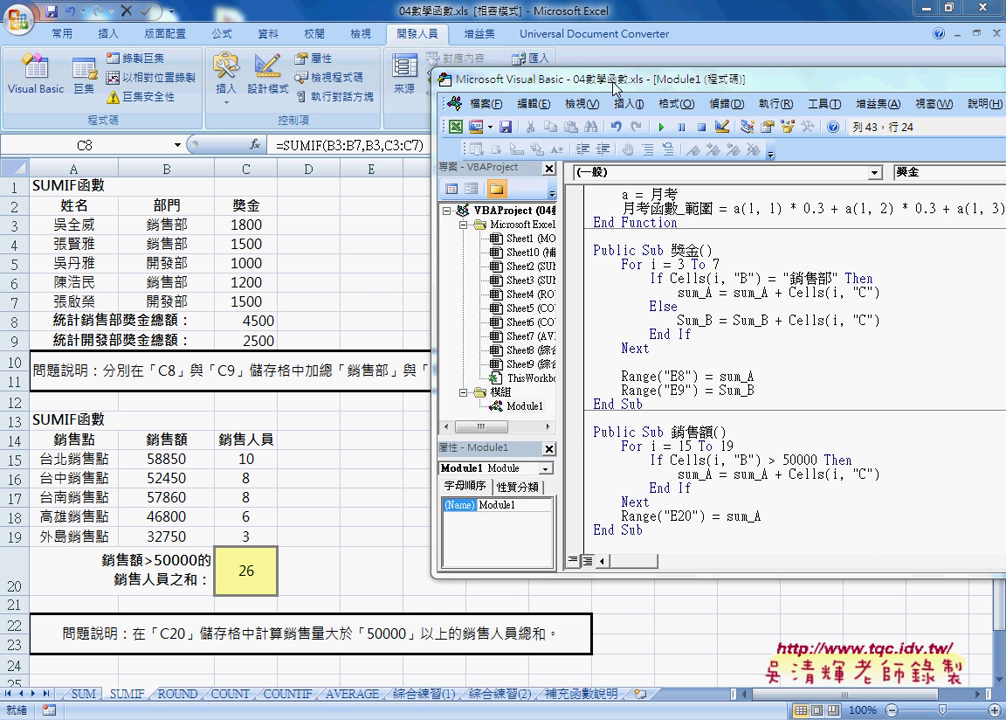
Move the Visual Basic Editor window aside to expose the worksheet rows
{"action": "left_click_drag", "start_coordinate": [487, 74], "coordinate": [471, 33]}
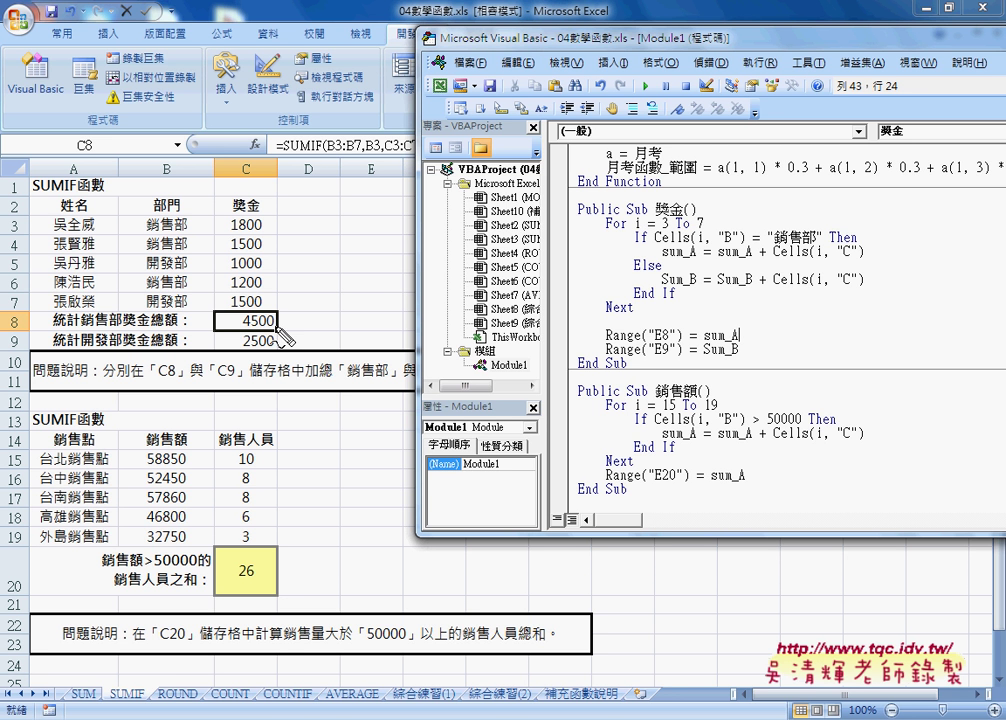
{"action": "left_click_drag", "start_coordinate": [22, 220], "coordinate": [12, 236]}
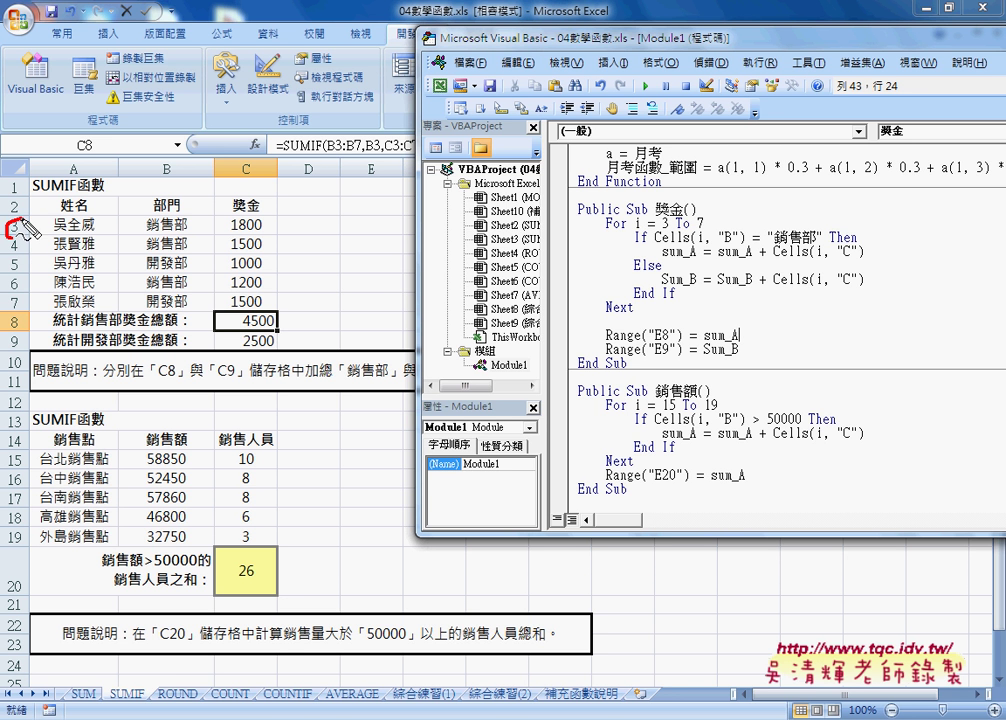
{"action": "mouse_move", "coordinate": [11, 310]}
{"action": "left_mouse_down"}
{"action": "mouse_move", "coordinate": [16, 299]}
{"action": "mouse_move", "coordinate": [250, 310]}
{"action": "left_mouse_up"}
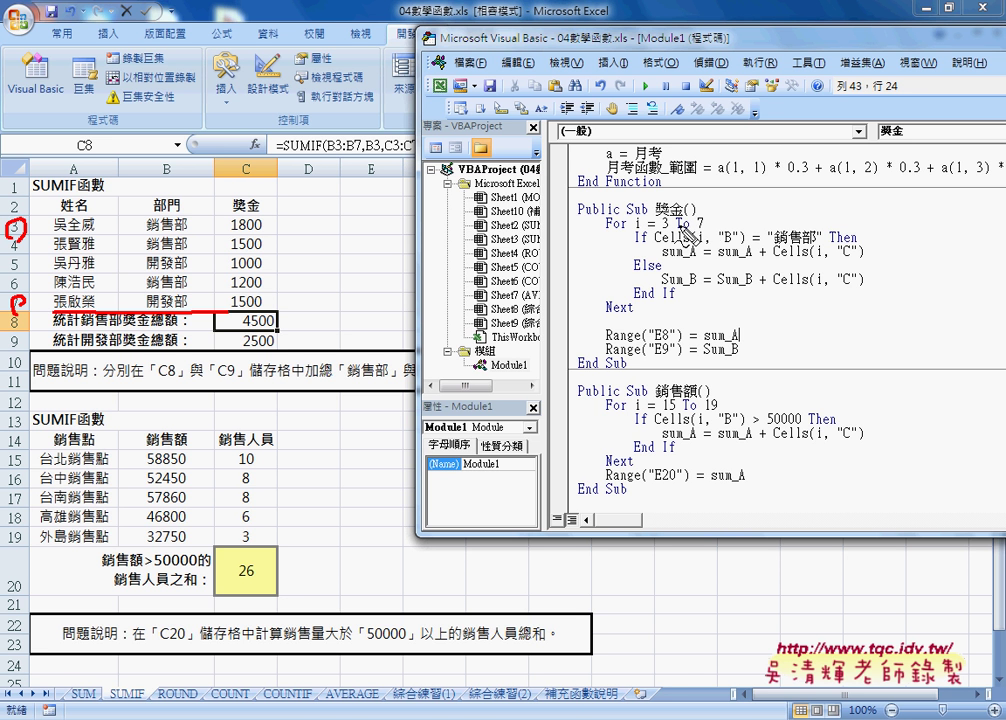
{"action": "left_click_drag", "start_coordinate": [689, 228], "coordinate": [704, 227]}
Insert a blank row at row 8, pushing the bonus totals down to rows 9–10
{"action": "key", "text": "Escape"}
{"action": "left_click", "coordinate": [14, 320]}
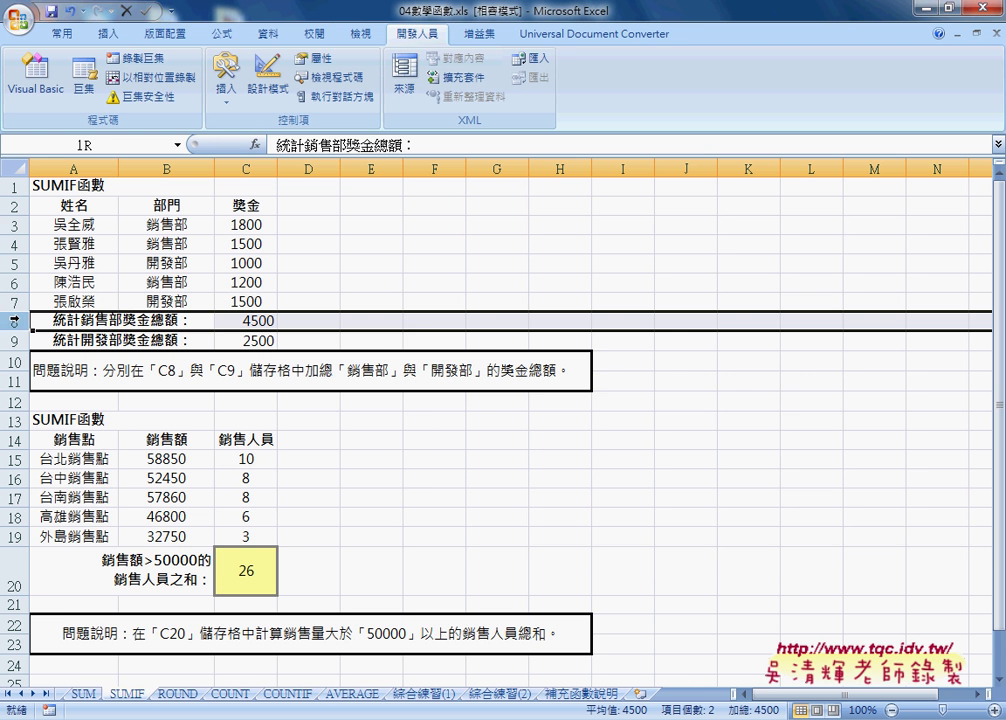
{"action": "right_click", "coordinate": [14, 321]}
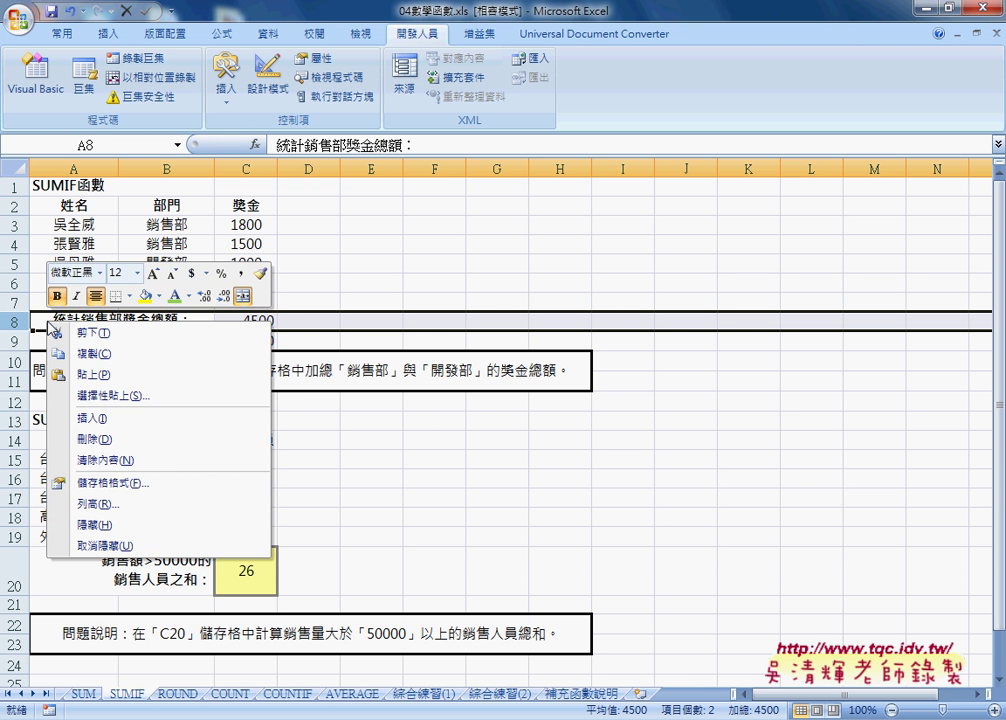
{"action": "left_click", "coordinate": [90, 418]}
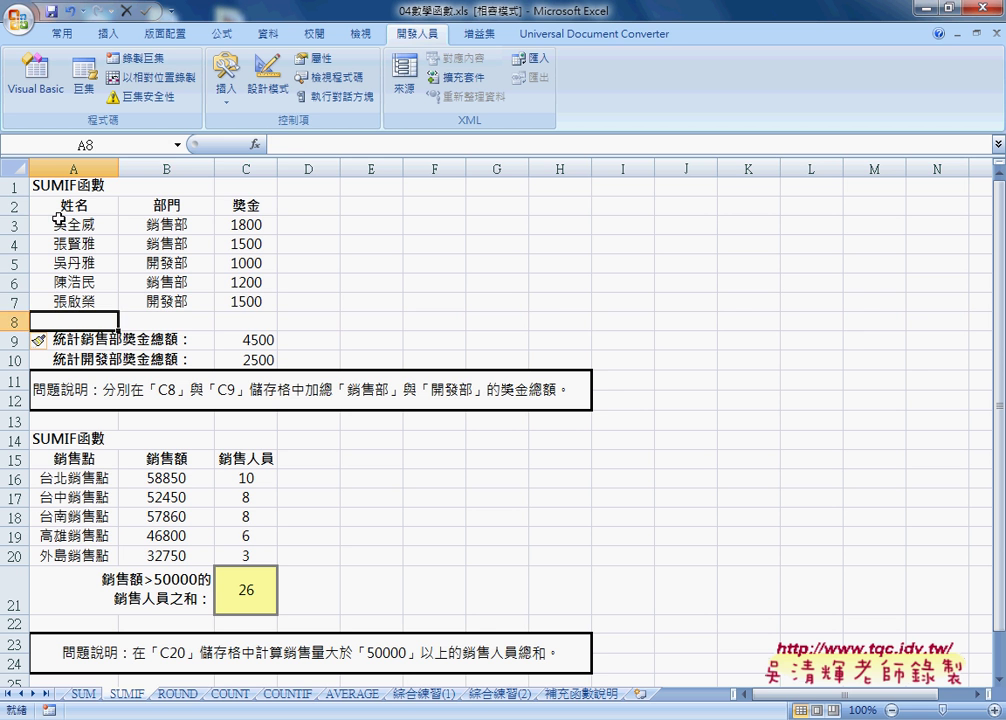
Check the bonus table A2:C7 and the shifted total rows, then return to the Visual Basic Editor
{"action": "left_click_drag", "start_coordinate": [52, 206], "coordinate": [238, 310]}
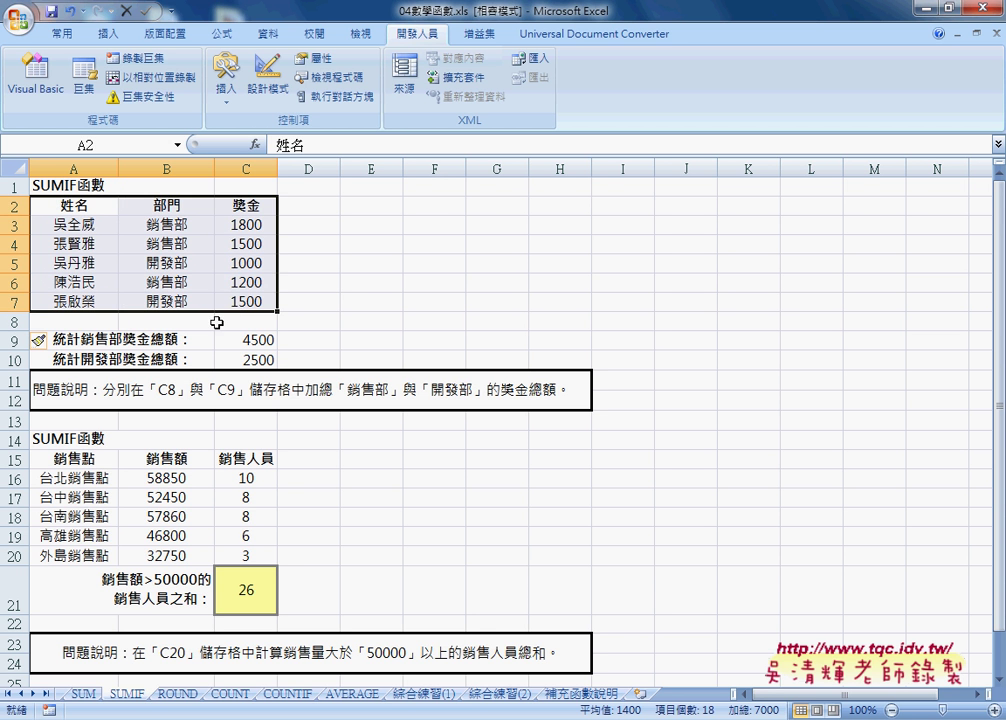
{"action": "left_click_drag", "start_coordinate": [50, 340], "coordinate": [230, 358]}
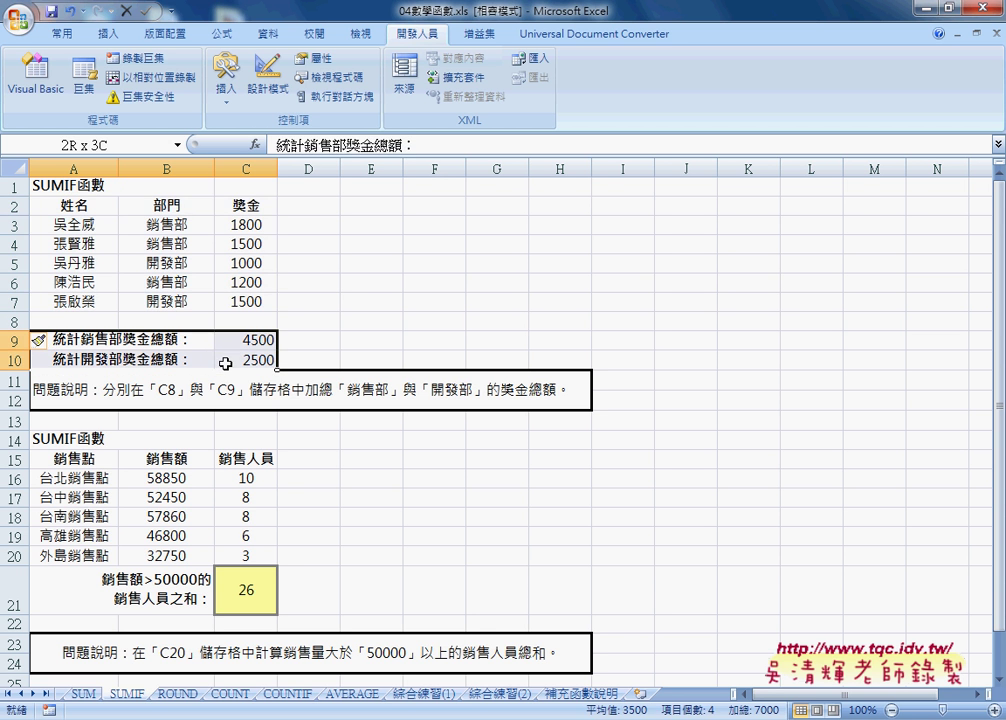
{"action": "left_click", "coordinate": [70, 316]}
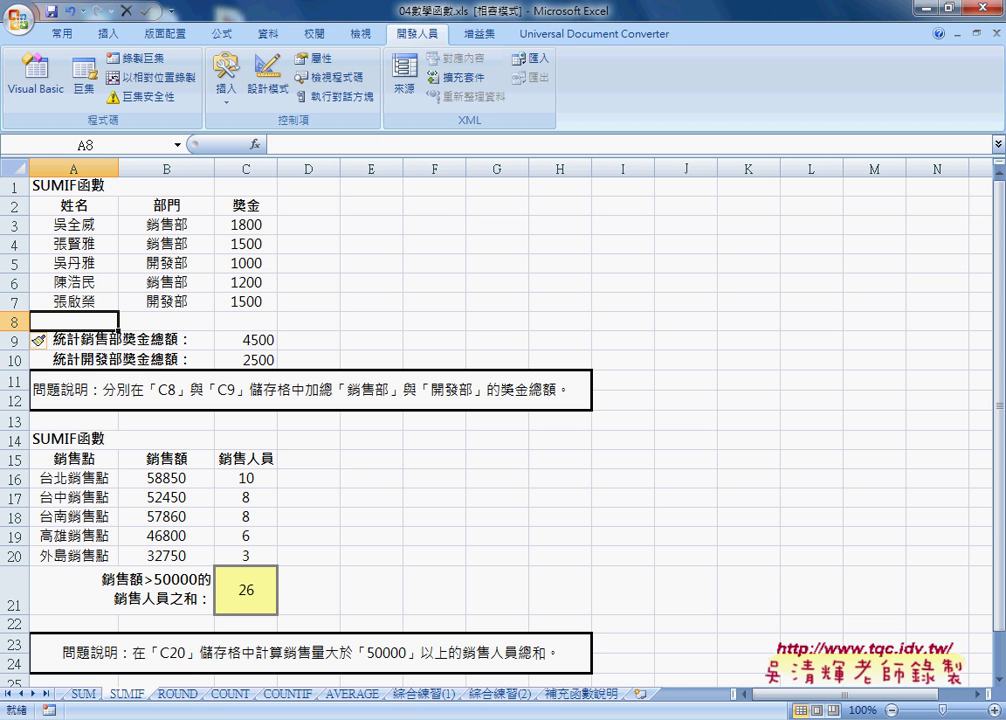
{"action": "left_click", "coordinate": [341, 658]}
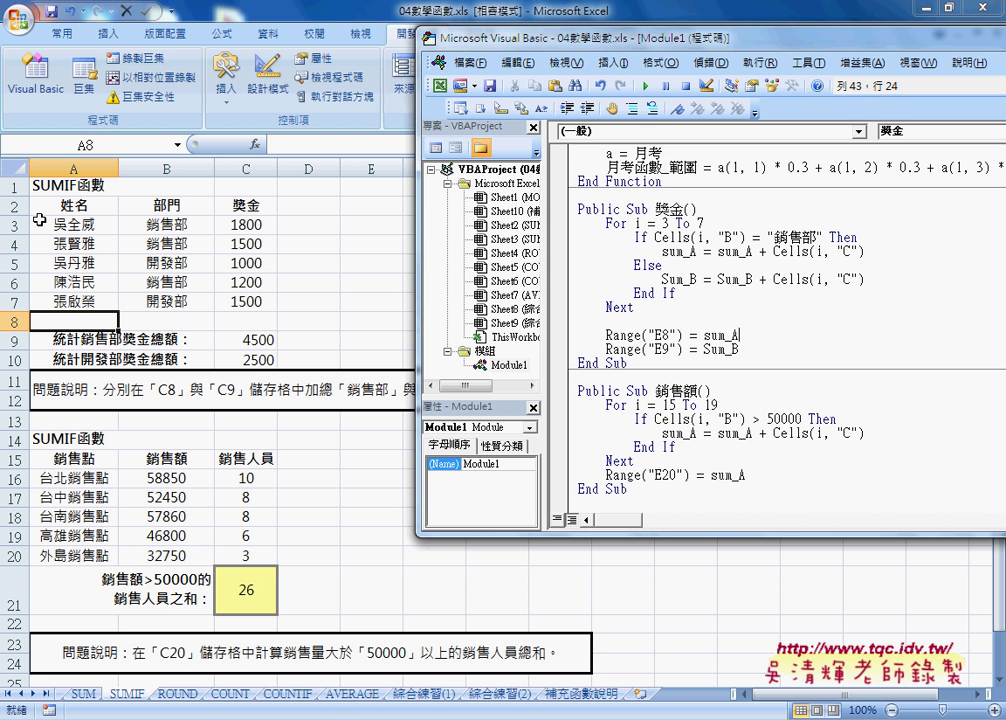
{"action": "double_click", "coordinate": [640, 237]}
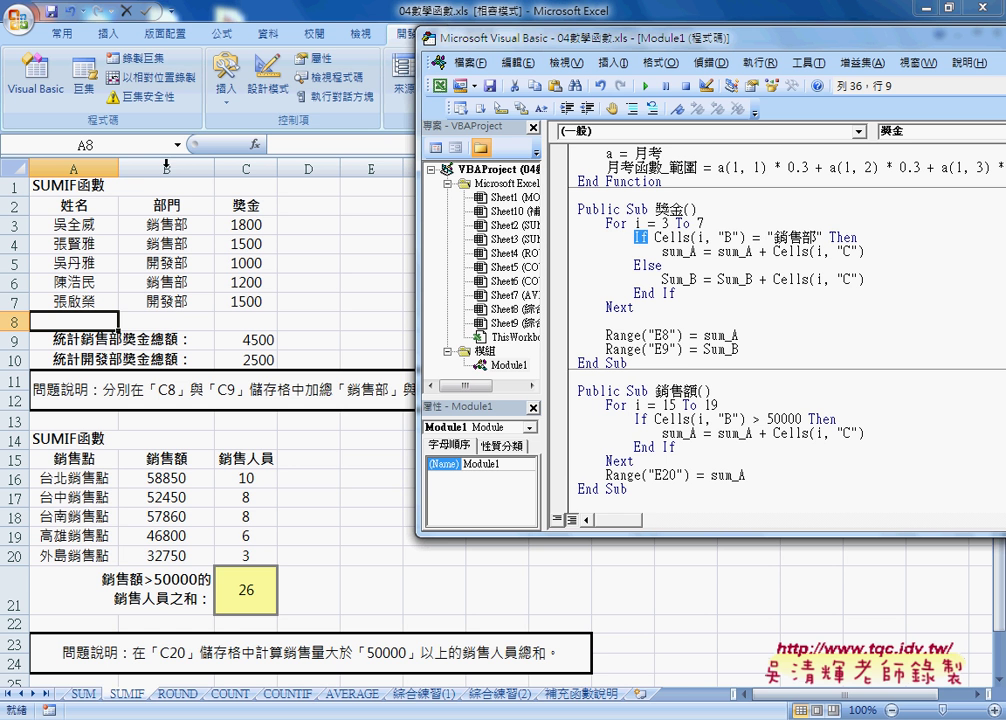
{"action": "left_click_drag", "start_coordinate": [655, 237], "coordinate": [824, 238]}
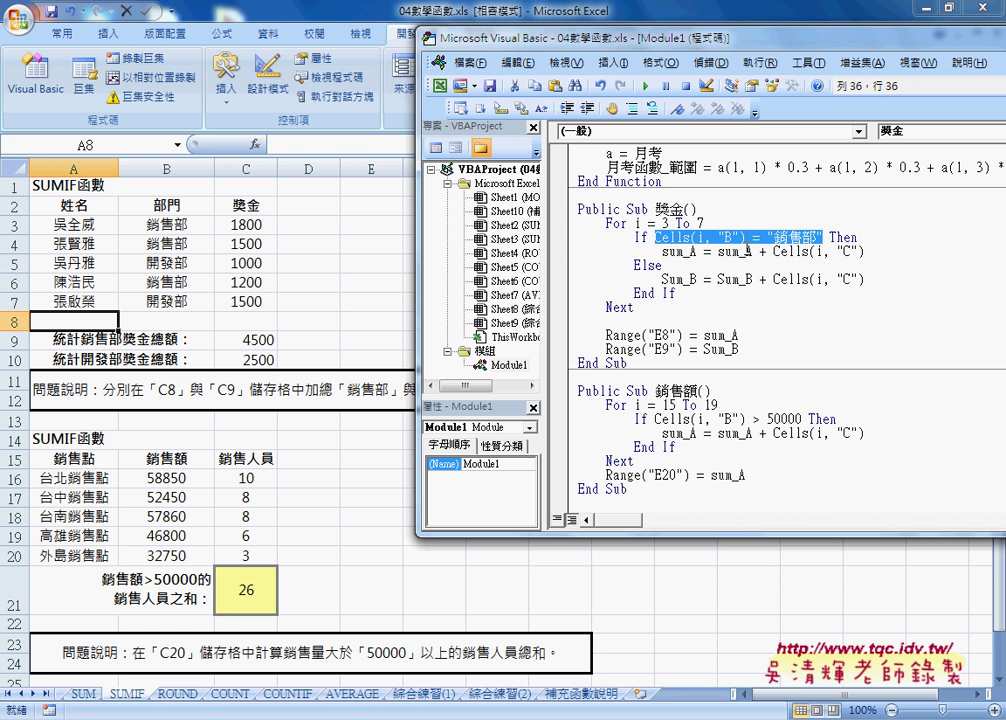
{"action": "left_click_drag", "start_coordinate": [772, 252], "coordinate": [866, 252]}
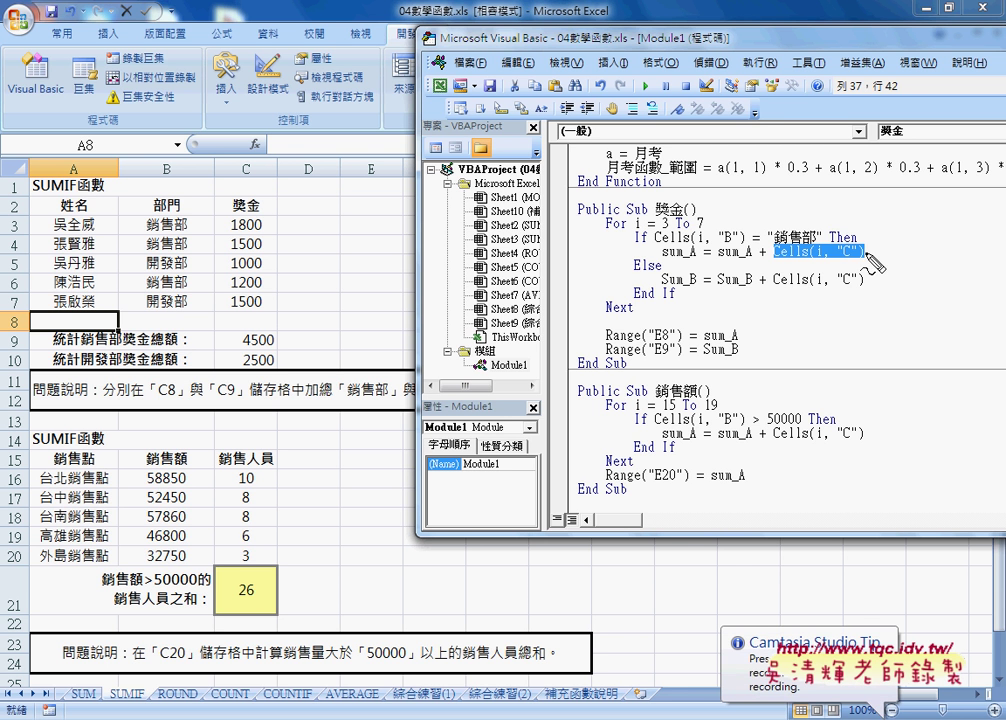
{"action": "mouse_move", "coordinate": [719, 260]}
{"action": "left_mouse_down"}
{"action": "mouse_move", "coordinate": [752, 262]}
{"action": "mouse_move", "coordinate": [754, 243]}
{"action": "mouse_move", "coordinate": [764, 258]}
{"action": "left_mouse_up"}
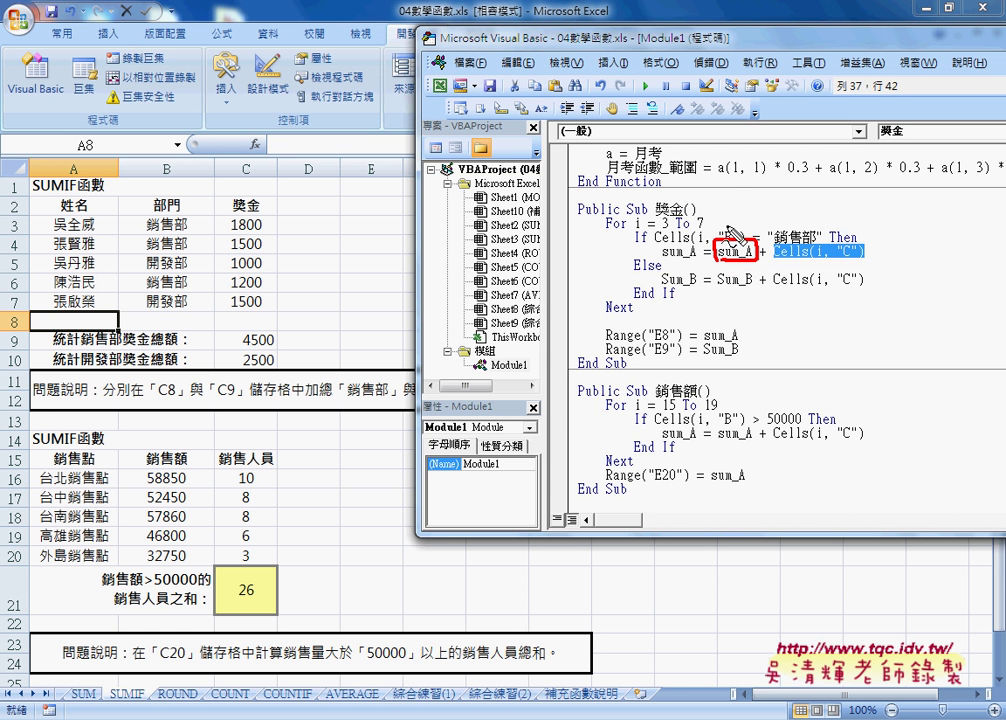
{"action": "left_click_drag", "start_coordinate": [733, 192], "coordinate": [731, 206]}
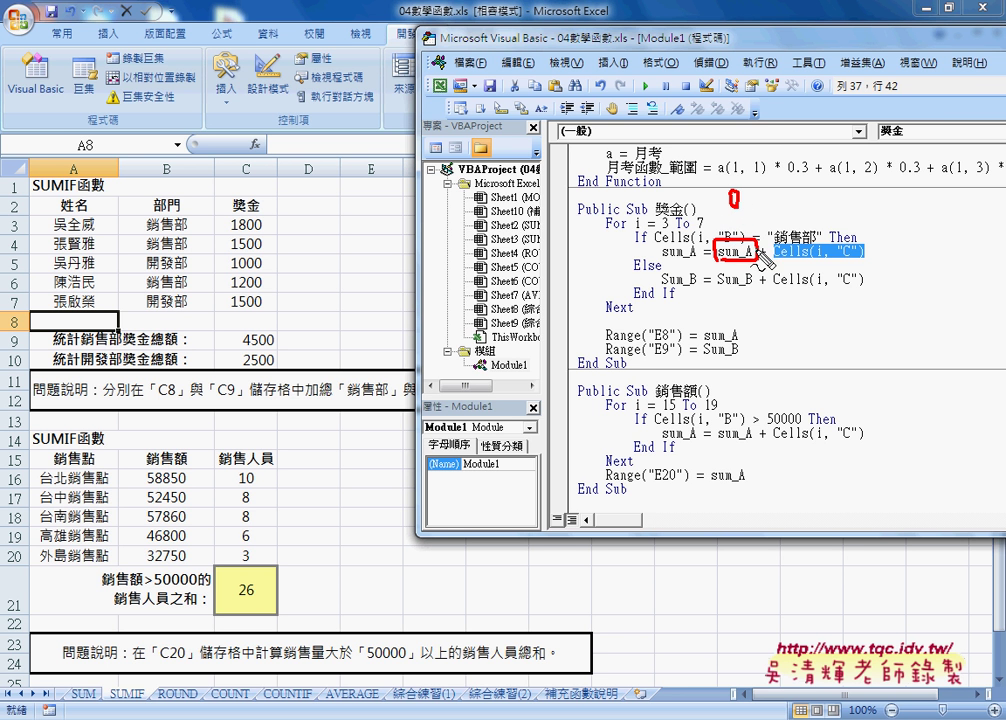
{"action": "mouse_move", "coordinate": [770, 238]}
{"action": "left_mouse_down"}
{"action": "mouse_move", "coordinate": [770, 260]}
{"action": "mouse_move", "coordinate": [782, 250]}
{"action": "left_mouse_up"}
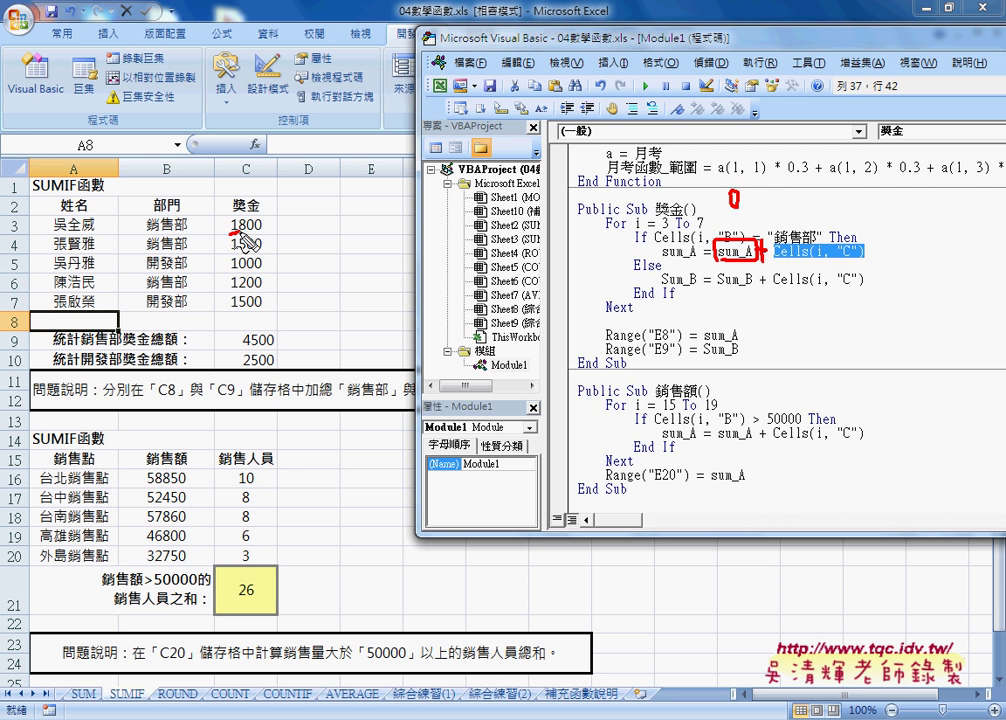
{"action": "left_click_drag", "start_coordinate": [228, 233], "coordinate": [259, 229]}
{"action": "left_click_drag", "start_coordinate": [763, 198], "coordinate": [763, 218]}
{"action": "mouse_move", "coordinate": [754, 208]}
{"action": "left_mouse_down"}
{"action": "mouse_move", "coordinate": [779, 216]}
{"action": "mouse_move", "coordinate": [791, 199]}
{"action": "mouse_move", "coordinate": [801, 214]}
{"action": "left_mouse_up"}
{"action": "left_click_drag", "start_coordinate": [820, 200], "coordinate": [833, 202]}
{"action": "left_click_drag", "start_coordinate": [735, 223], "coordinate": [812, 220]}
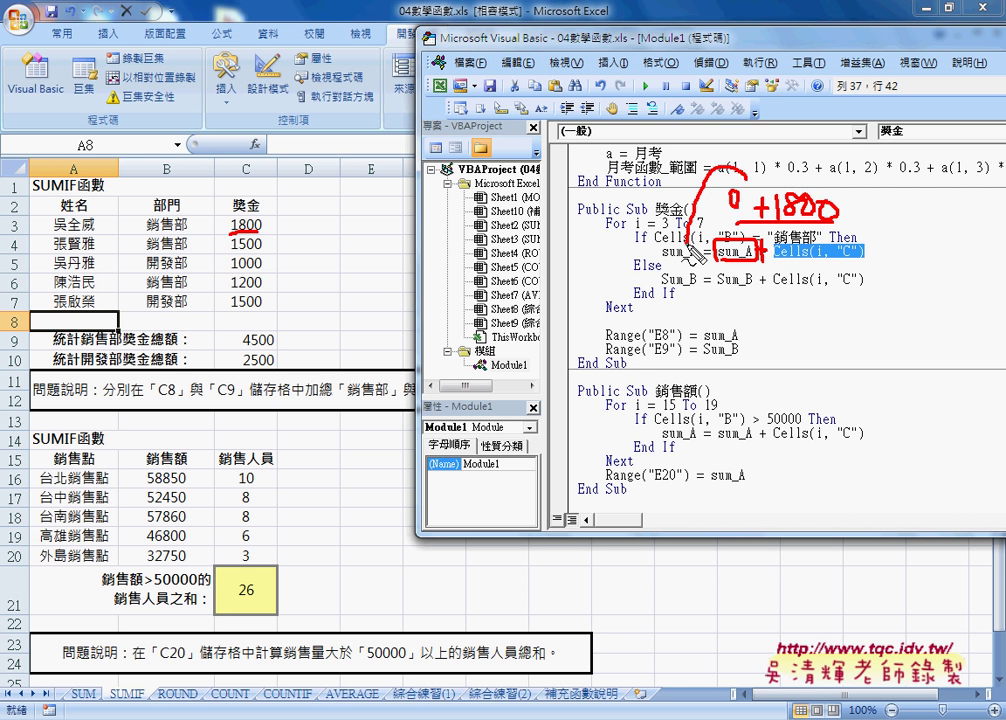
{"action": "mouse_move", "coordinate": [700, 193]}
{"action": "left_mouse_down"}
{"action": "mouse_move", "coordinate": [688, 258]}
{"action": "mouse_move", "coordinate": [705, 262]}
{"action": "left_mouse_up"}
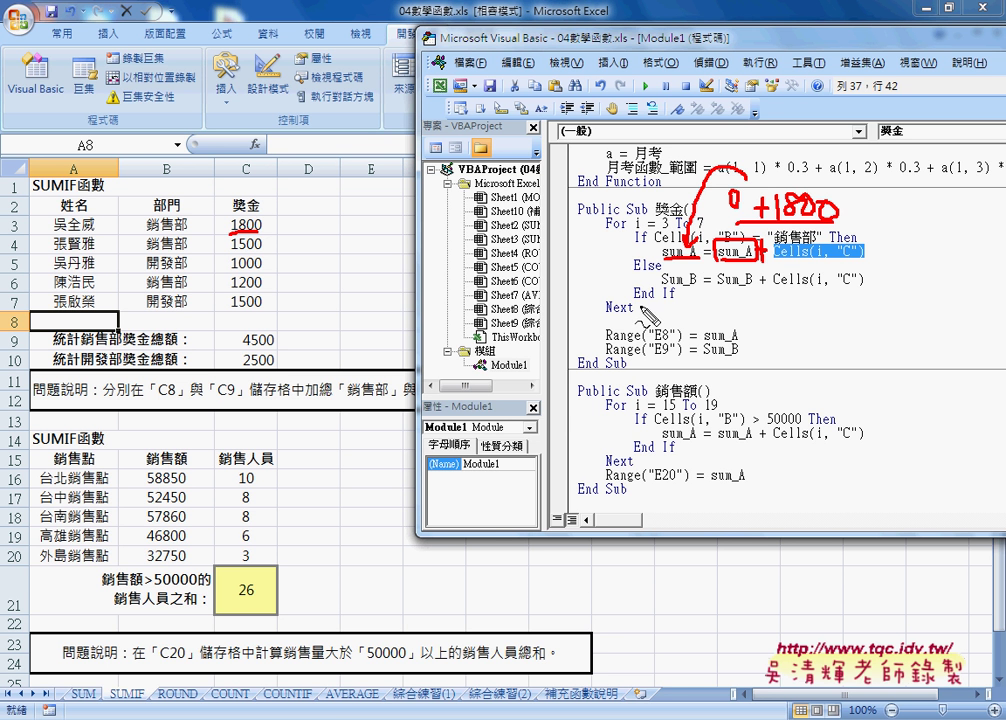
{"action": "left_click_drag", "start_coordinate": [225, 251], "coordinate": [259, 247]}
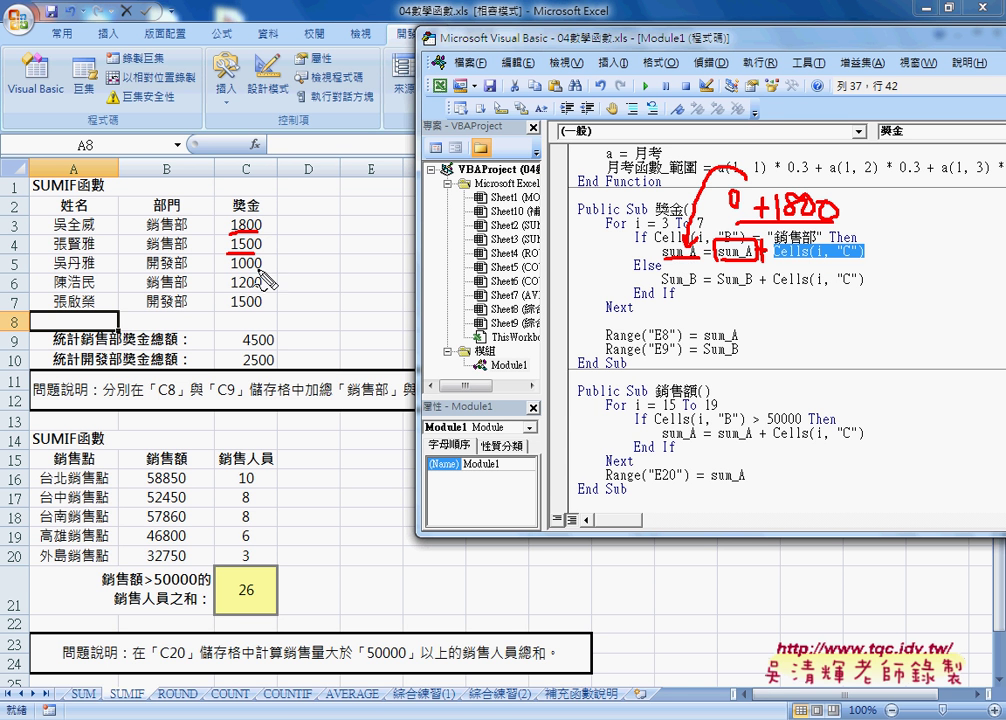
{"action": "left_click_drag", "start_coordinate": [800, 279], "coordinate": [800, 298]}
{"action": "left_click_drag", "start_coordinate": [815, 279], "coordinate": [851, 282]}
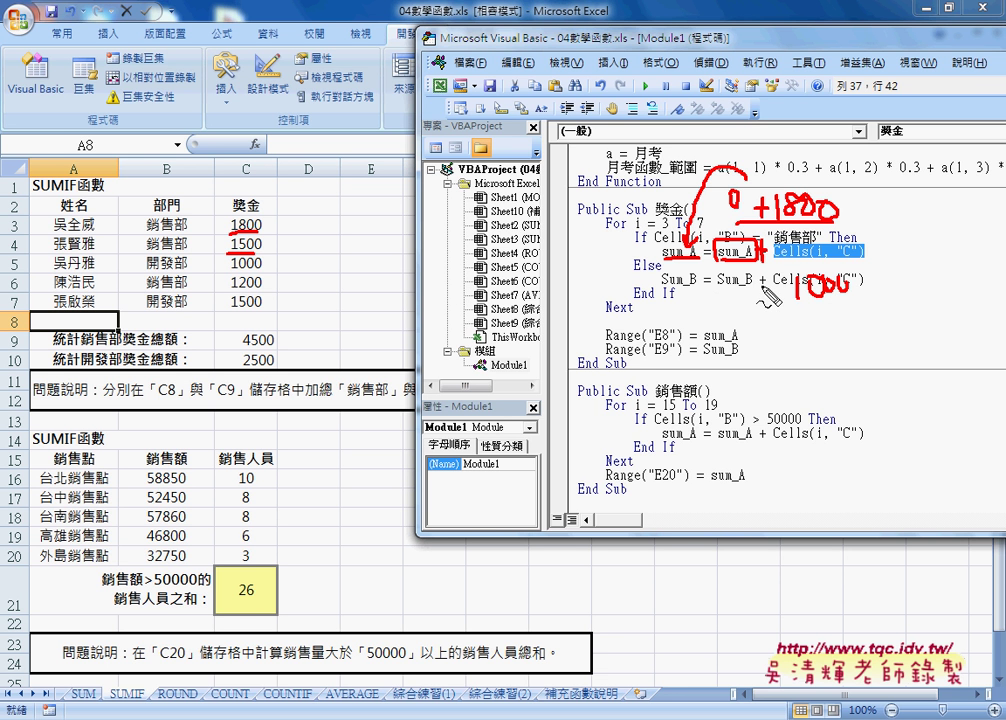
{"action": "left_click_drag", "start_coordinate": [762, 296], "coordinate": [703, 285]}
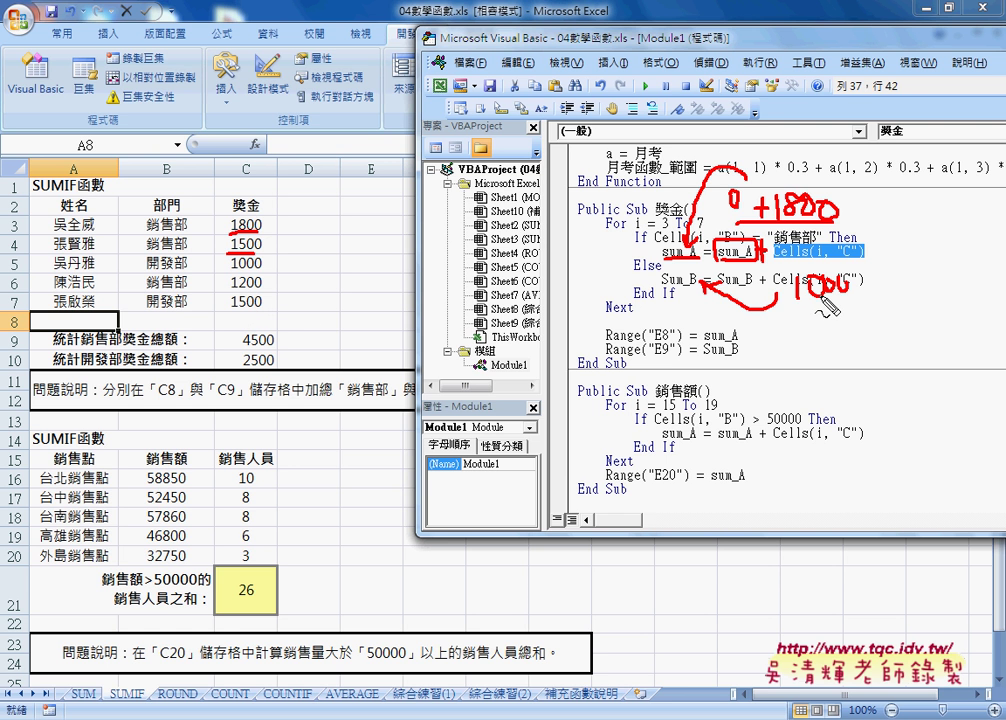
{"action": "left_click_drag", "start_coordinate": [663, 288], "coordinate": [690, 288]}
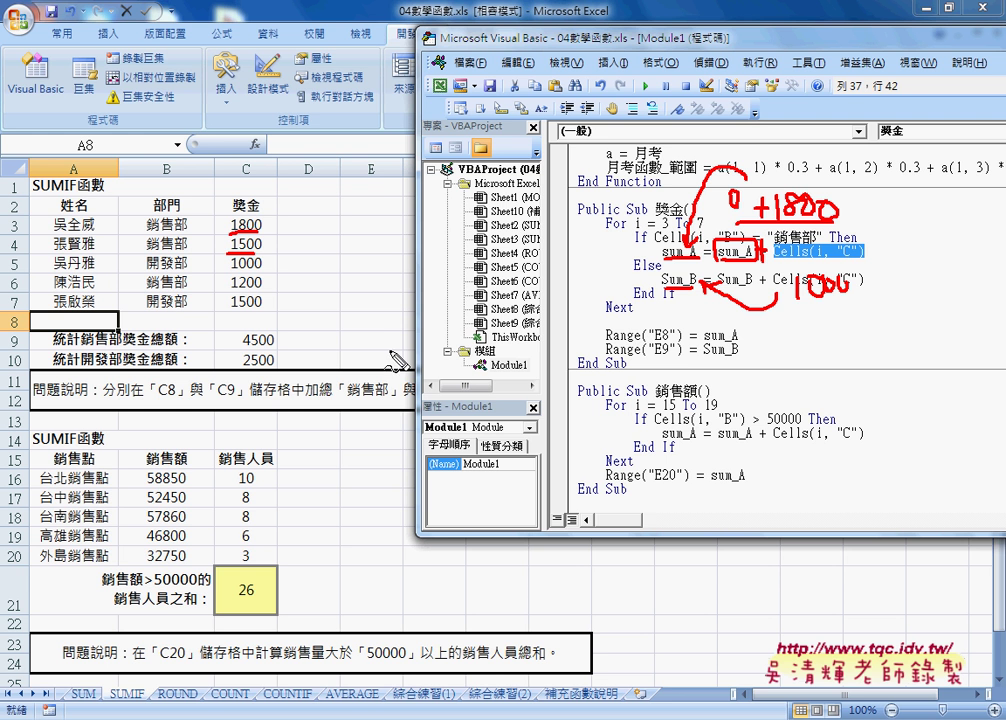
{"action": "left_click_drag", "start_coordinate": [380, 348], "coordinate": [407, 357]}
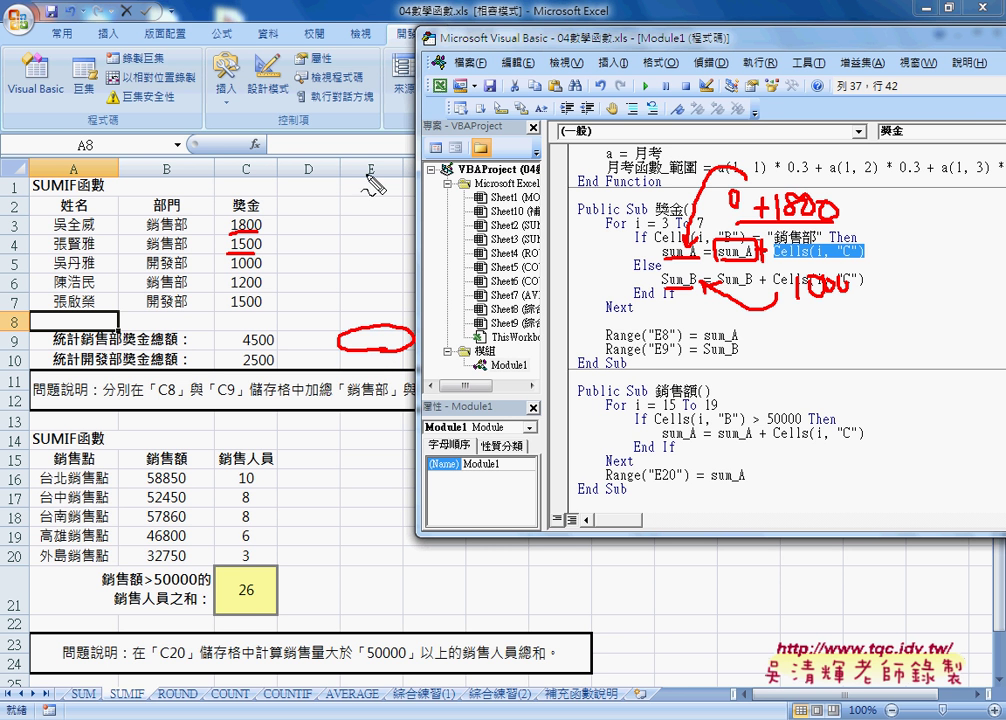
{"action": "left_click_drag", "start_coordinate": [368, 158], "coordinate": [378, 183]}
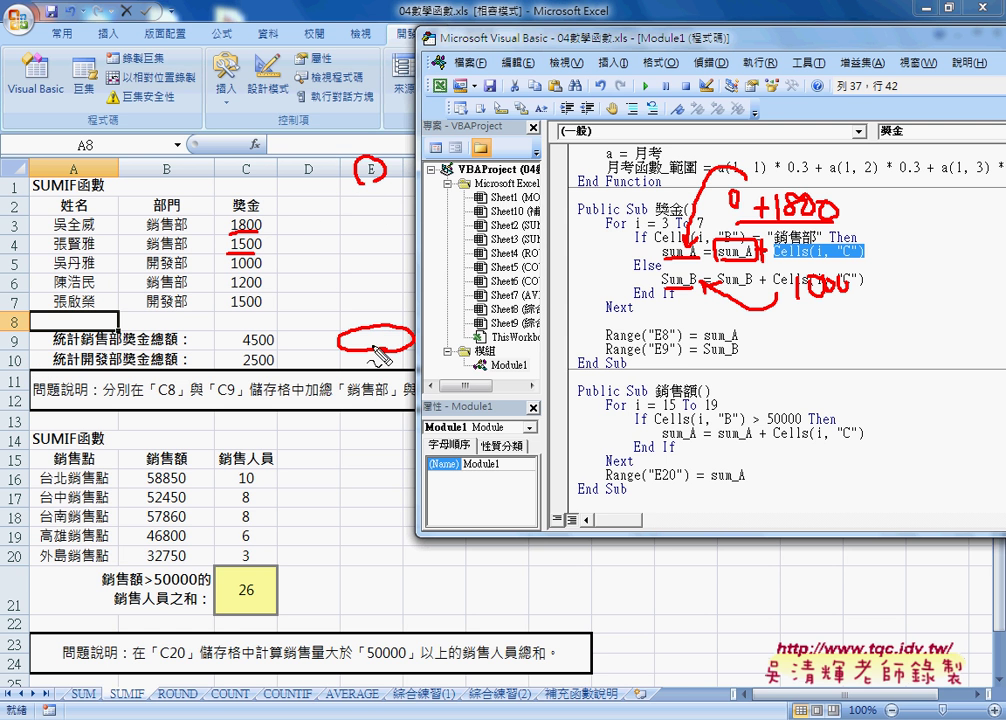
{"action": "left_click_drag", "start_coordinate": [378, 369], "coordinate": [381, 371]}
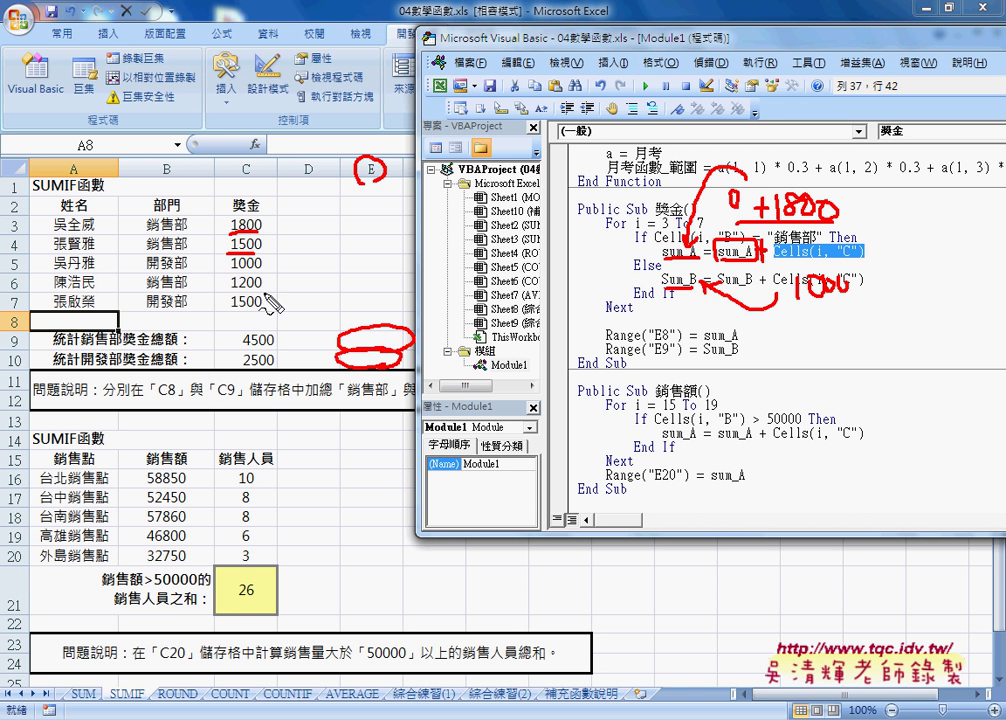
{"action": "left_click_drag", "start_coordinate": [704, 341], "coordinate": [737, 356]}
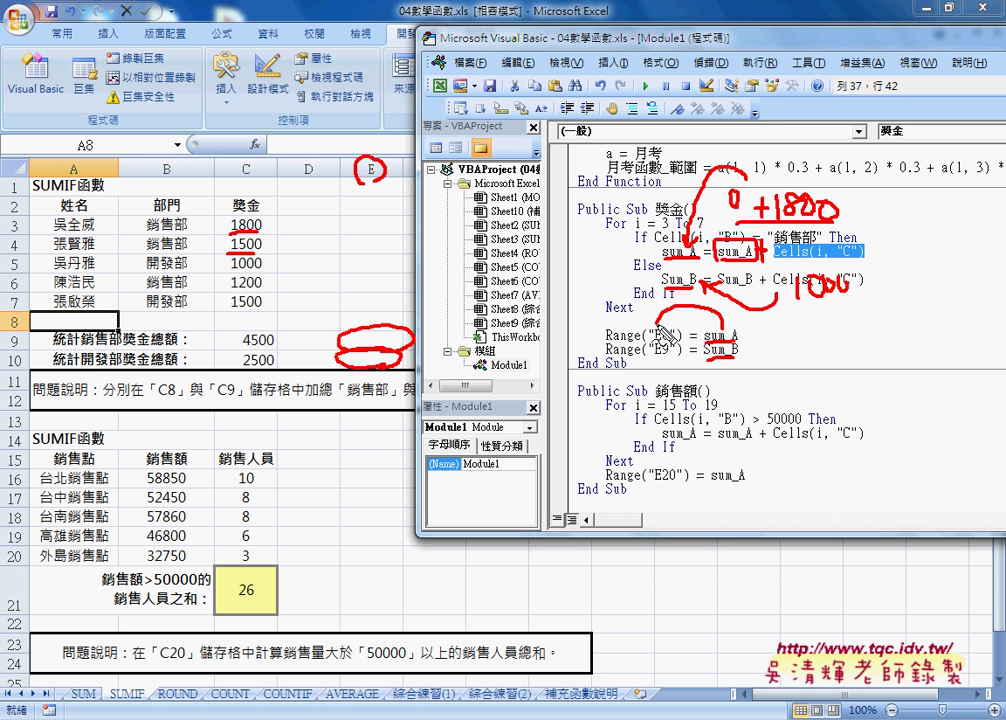
{"action": "left_click_drag", "start_coordinate": [708, 306], "coordinate": [679, 333]}
Clear the annotations and change the output references from Range("E8")/Range("E9") to Range("E9")/Range("E10")
{"action": "key", "text": "Escape"}
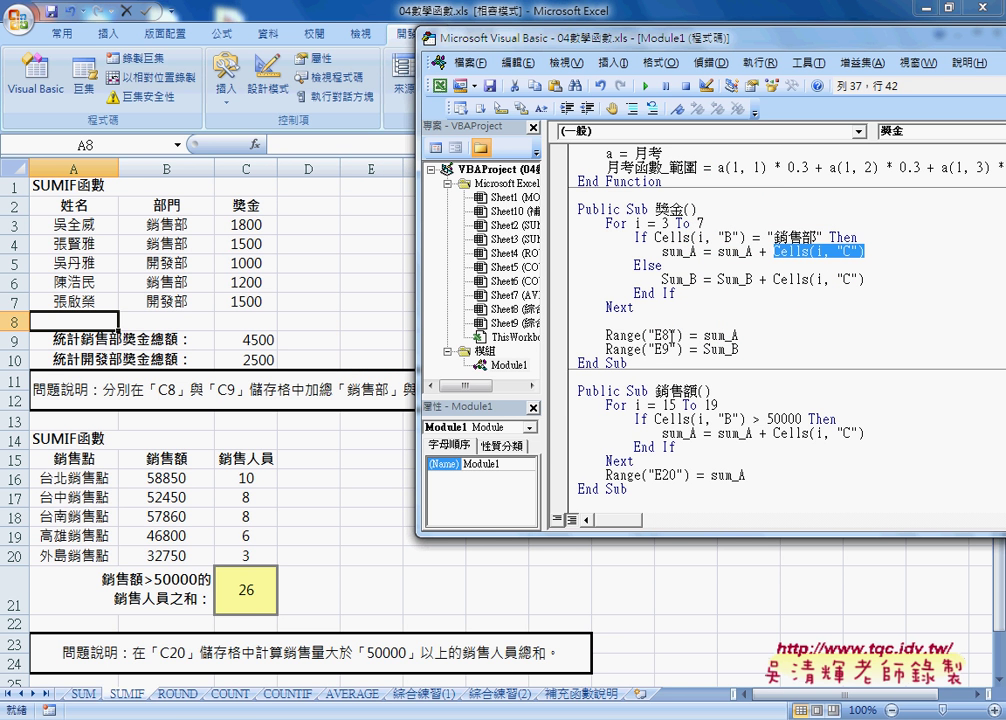
{"action": "left_click_drag", "start_coordinate": [673, 336], "coordinate": [662, 336]}
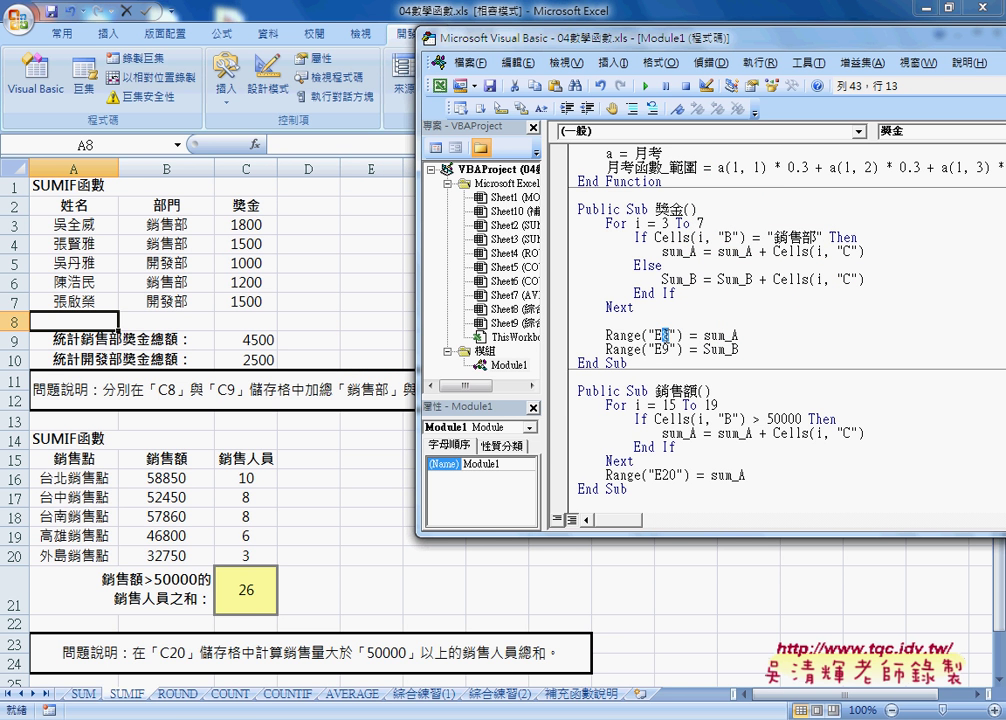
{"action": "type", "text": "9"}
{"action": "left_click", "coordinate": [665, 350]}
{"action": "left_click_drag", "start_coordinate": [664, 350], "coordinate": [669, 350]}
{"action": "type", "text": "10"}
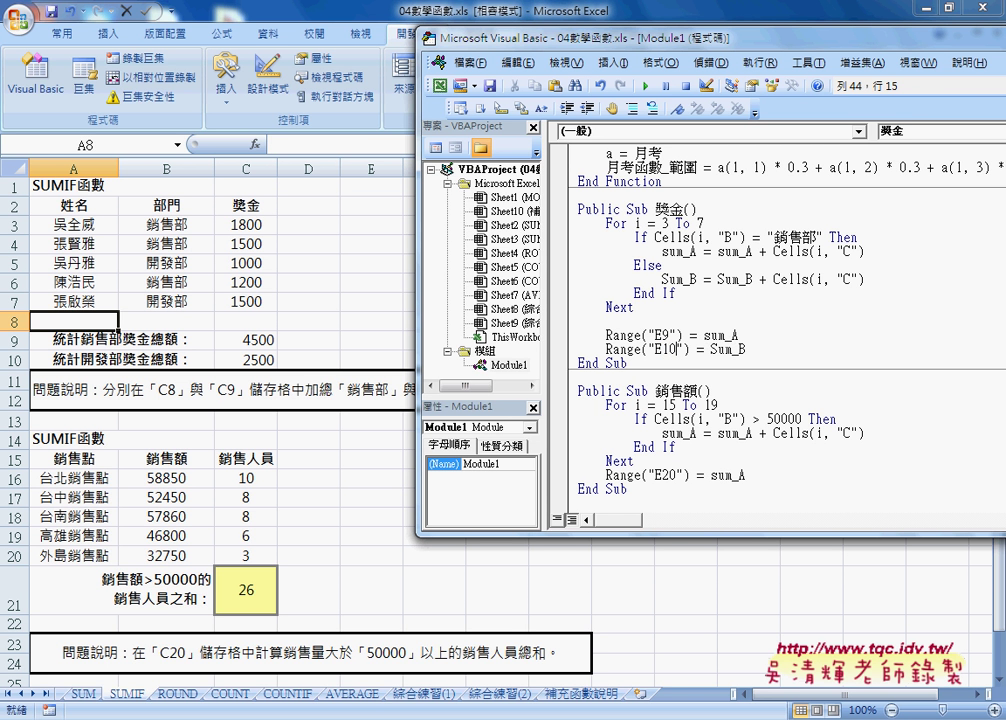
{"action": "left_click", "coordinate": [664, 377]}
Compare the Cells keyword in the If condition with the Range keyword in the E9 line
{"action": "double_click", "coordinate": [672, 237]}
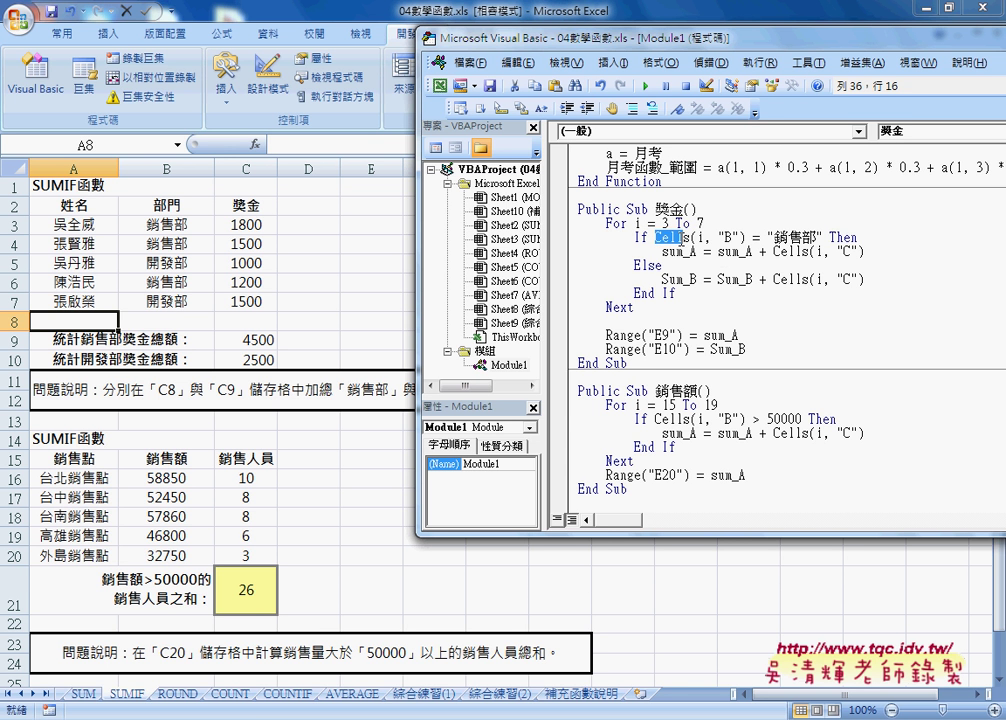
{"action": "double_click", "coordinate": [628, 336]}
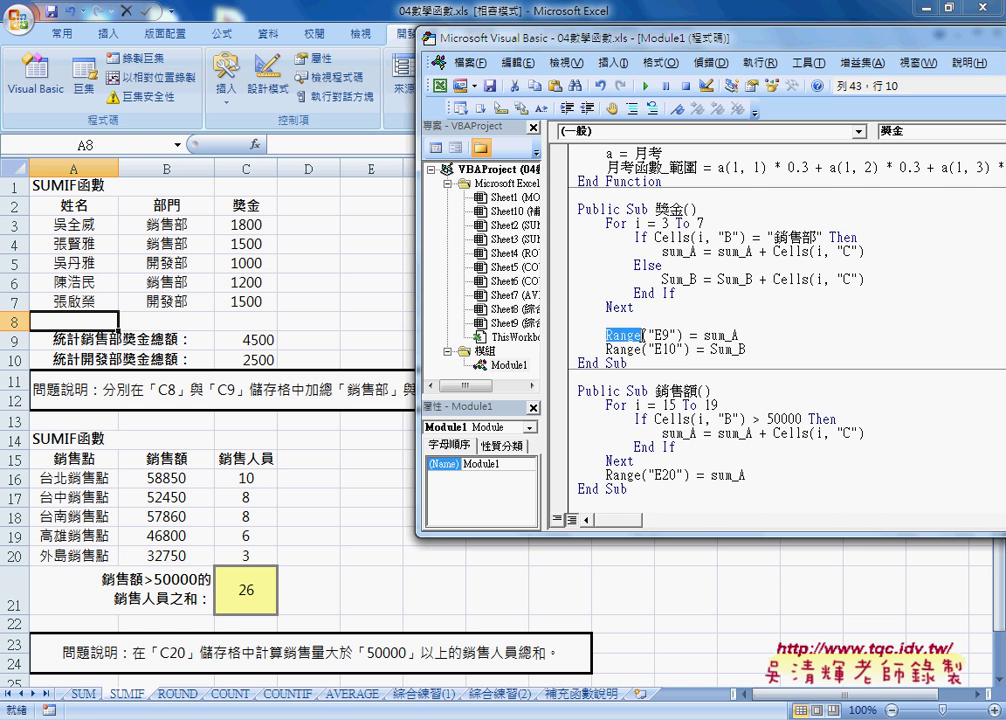
{"action": "double_click", "coordinate": [684, 238]}
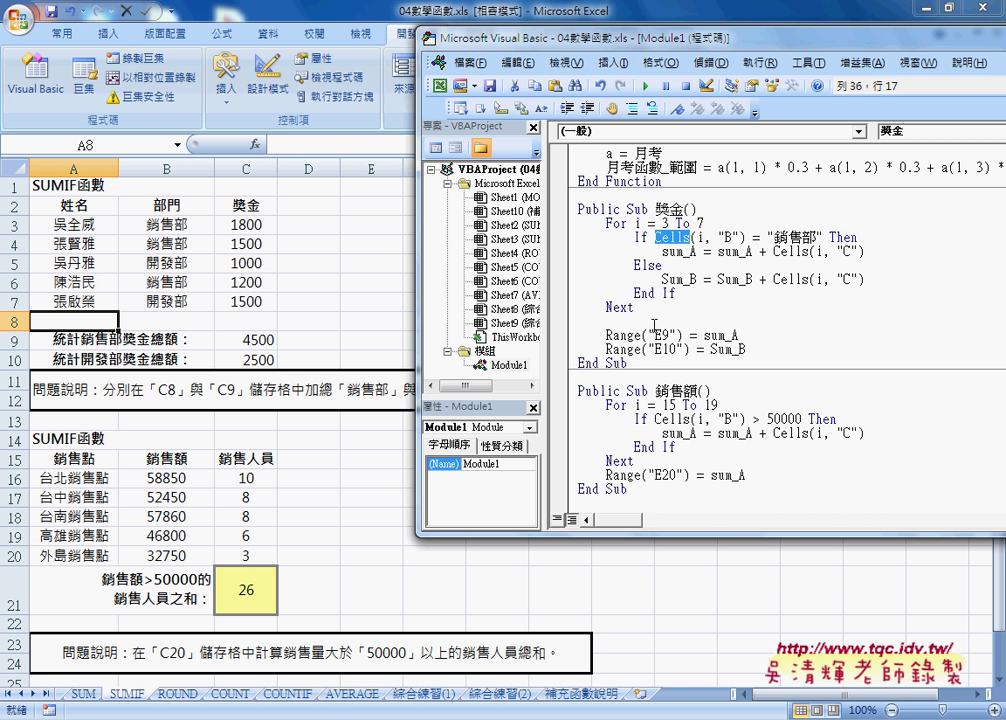
{"action": "double_click", "coordinate": [622, 336]}
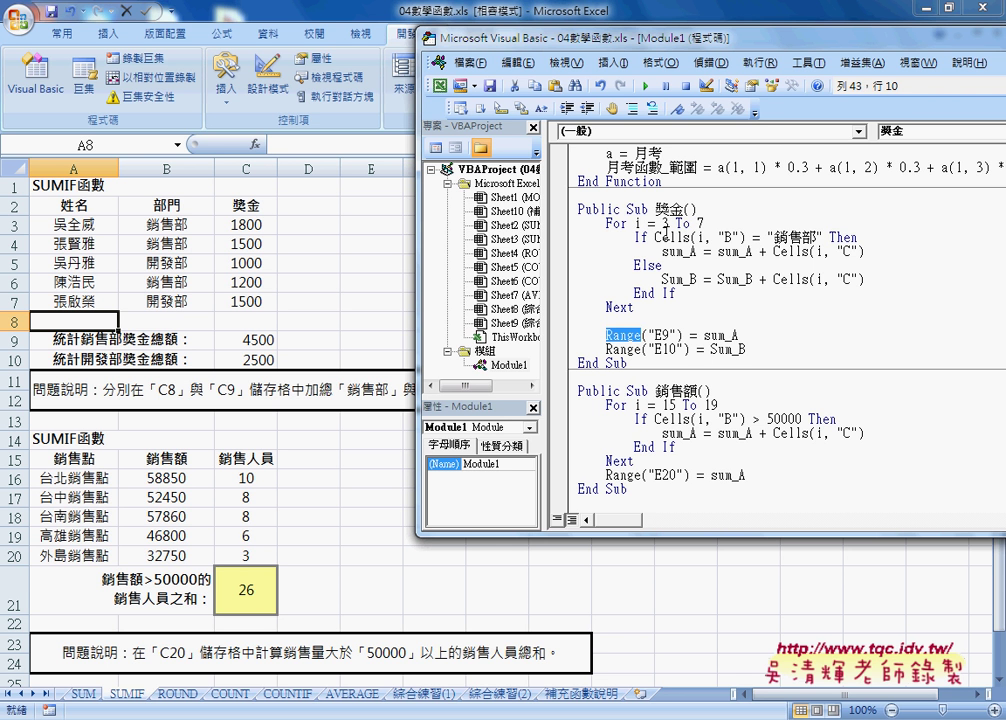
{"action": "mouse_move", "coordinate": [607, 223]}
{"action": "left_mouse_down"}
{"action": "mouse_move", "coordinate": [638, 273]}
{"action": "mouse_move", "coordinate": [622, 307]}
{"action": "left_mouse_up"}
{"action": "left_click", "coordinate": [683, 238]}
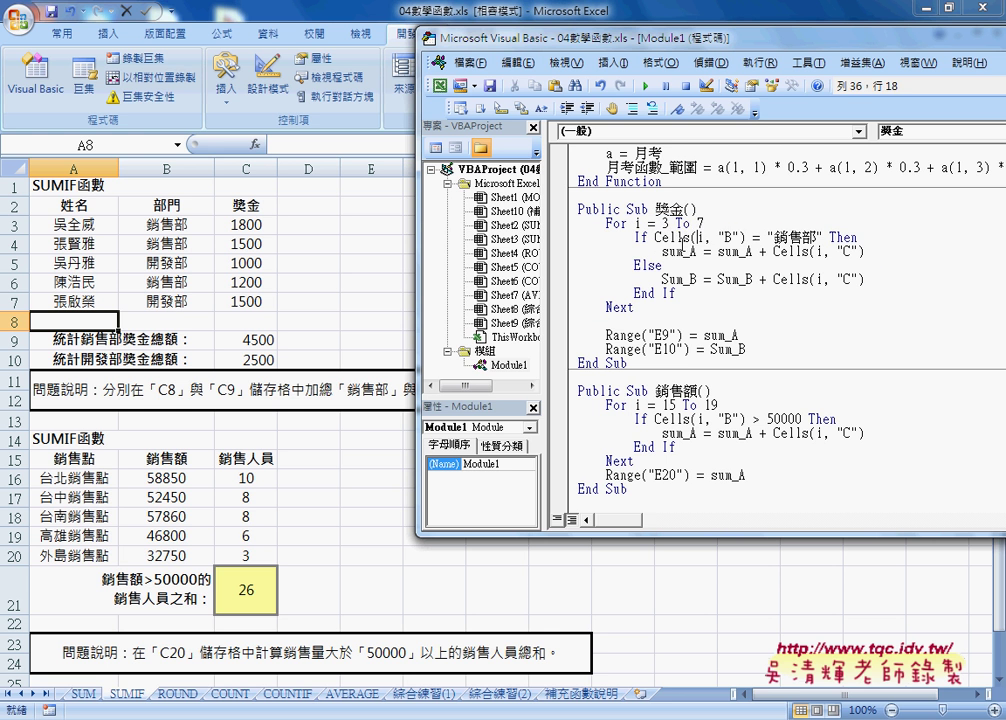
{"action": "left_click_drag", "start_coordinate": [655, 238], "coordinate": [745, 238]}
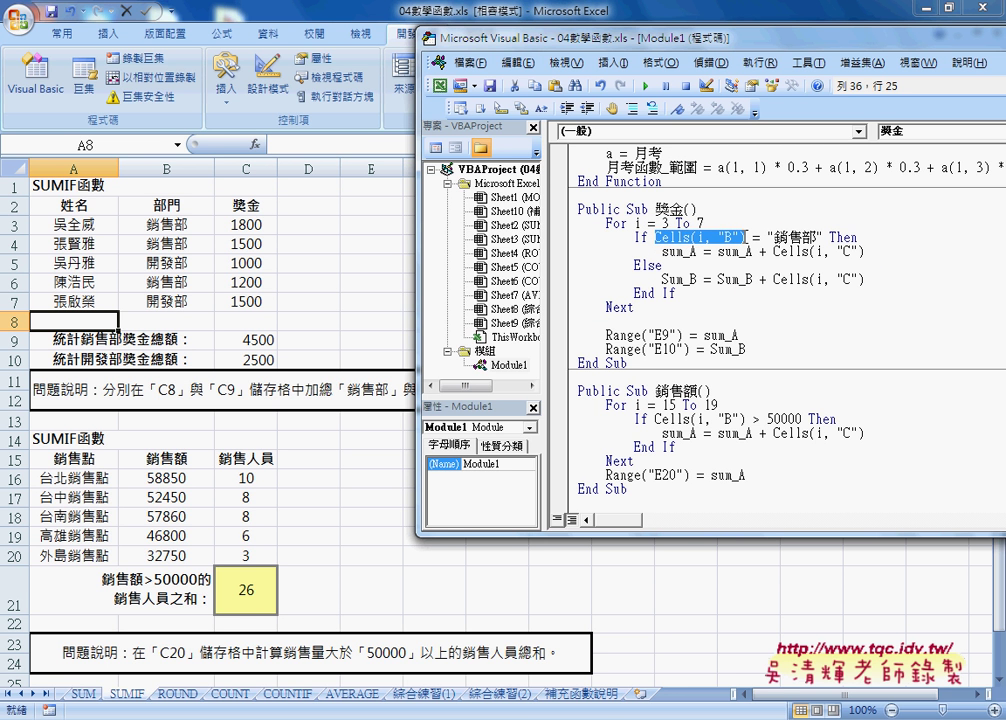
{"action": "left_click_drag", "start_coordinate": [683, 238], "coordinate": [735, 238]}
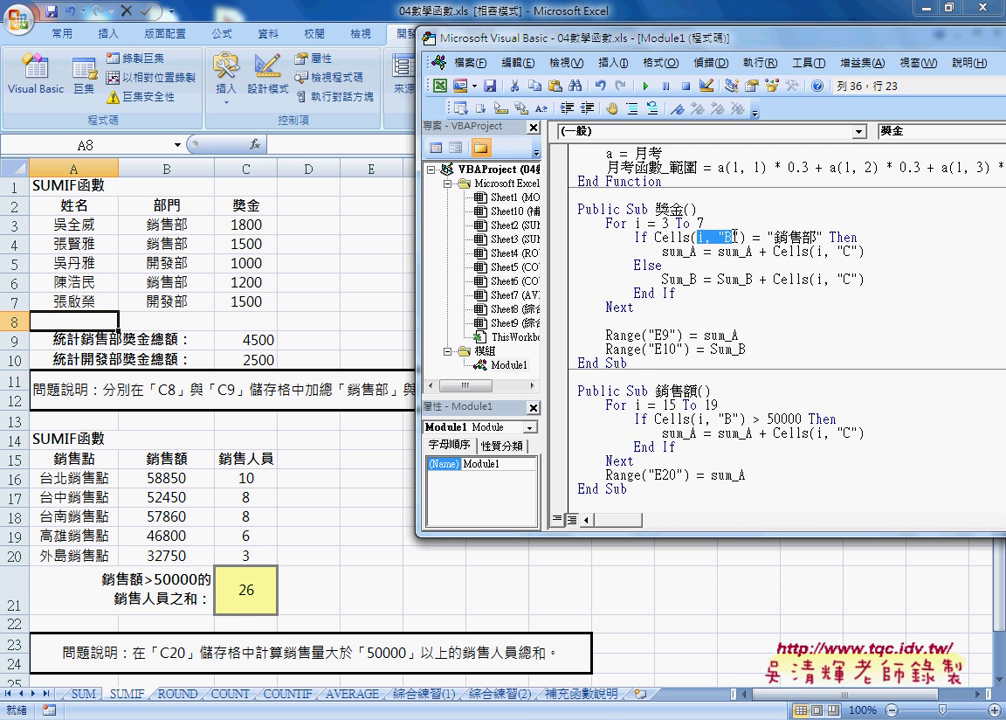
{"action": "key", "text": "shift+Left"}
{"action": "key", "text": "shift+Left"}
{"action": "key", "text": "shift+Left"}
{"action": "left_click_drag", "start_coordinate": [684, 335], "coordinate": [606, 335]}
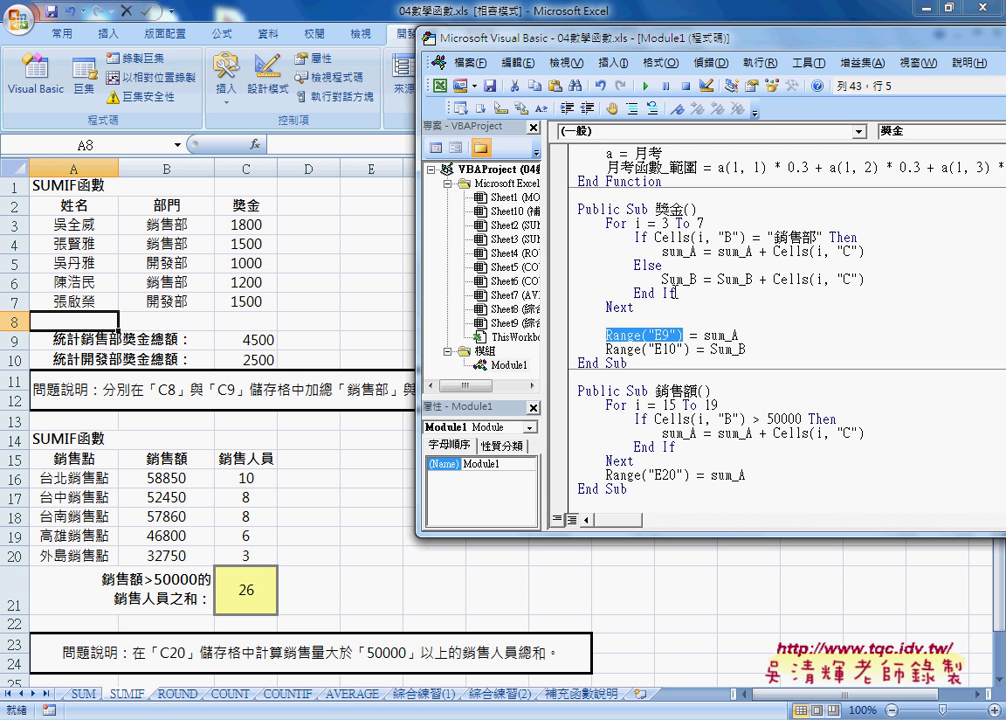
{"action": "left_click", "coordinate": [683, 335]}
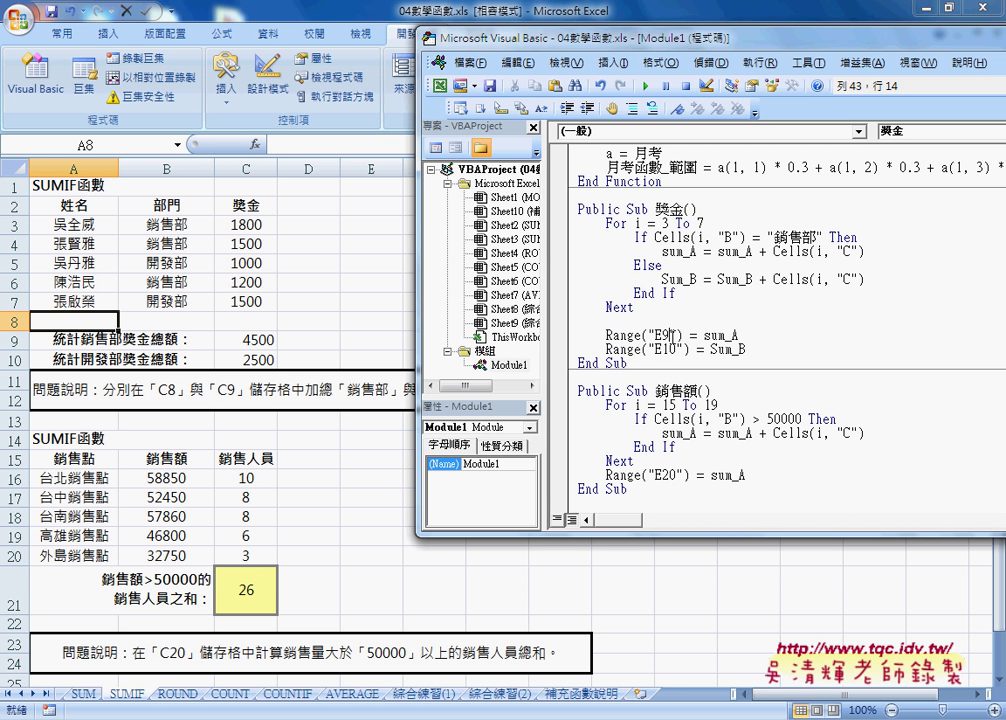
{"action": "left_click_drag", "start_coordinate": [683, 335], "coordinate": [607, 337]}
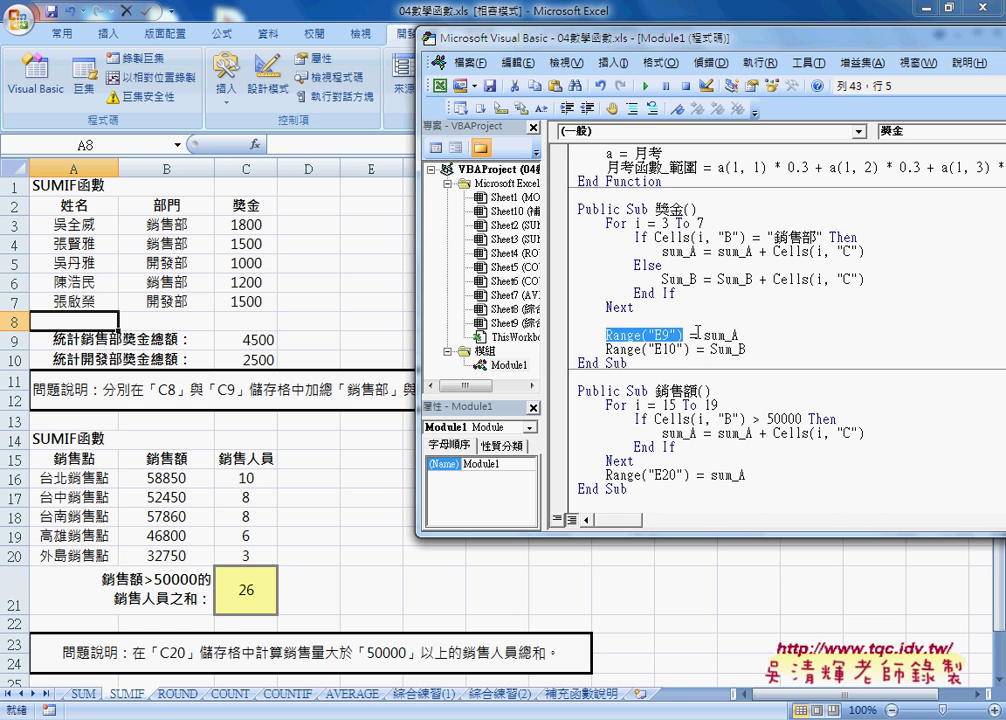
Try Cells(9,"E") in place of Range("E9"), then undo back to Range("E9")
{"action": "type", "text": "cel"}
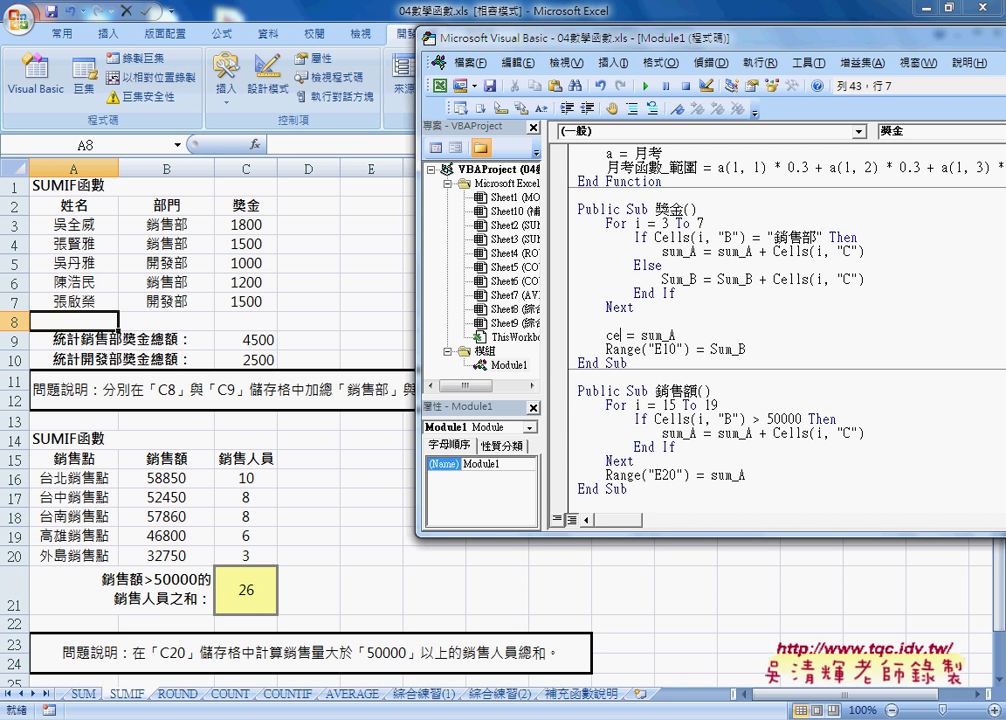
{"action": "type", "text": "ls"}
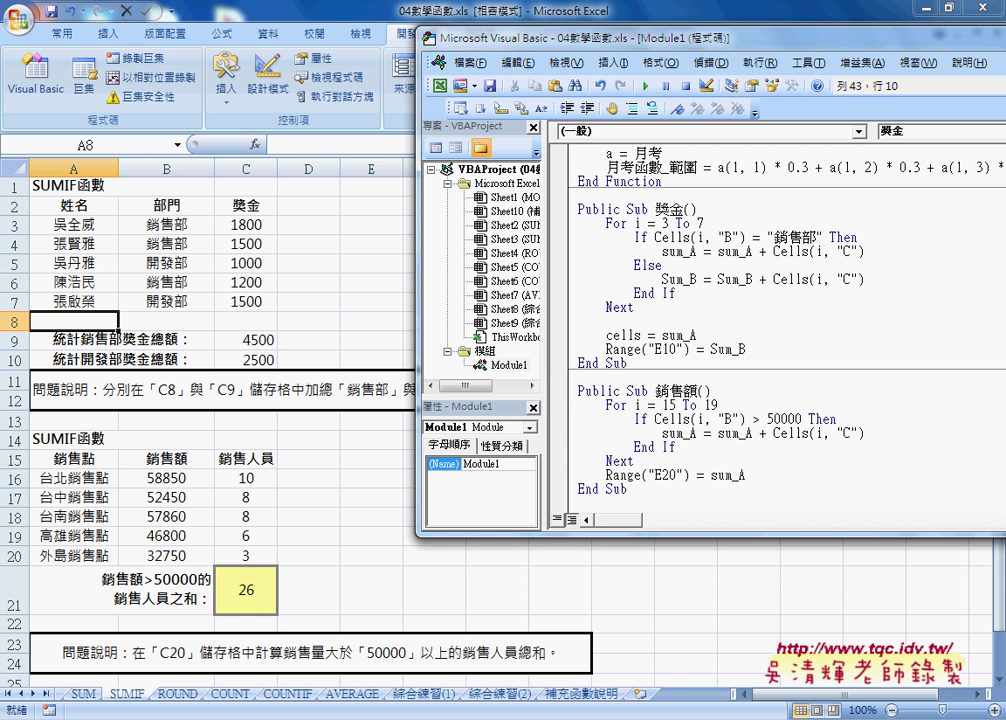
{"action": "type", "text": "("}
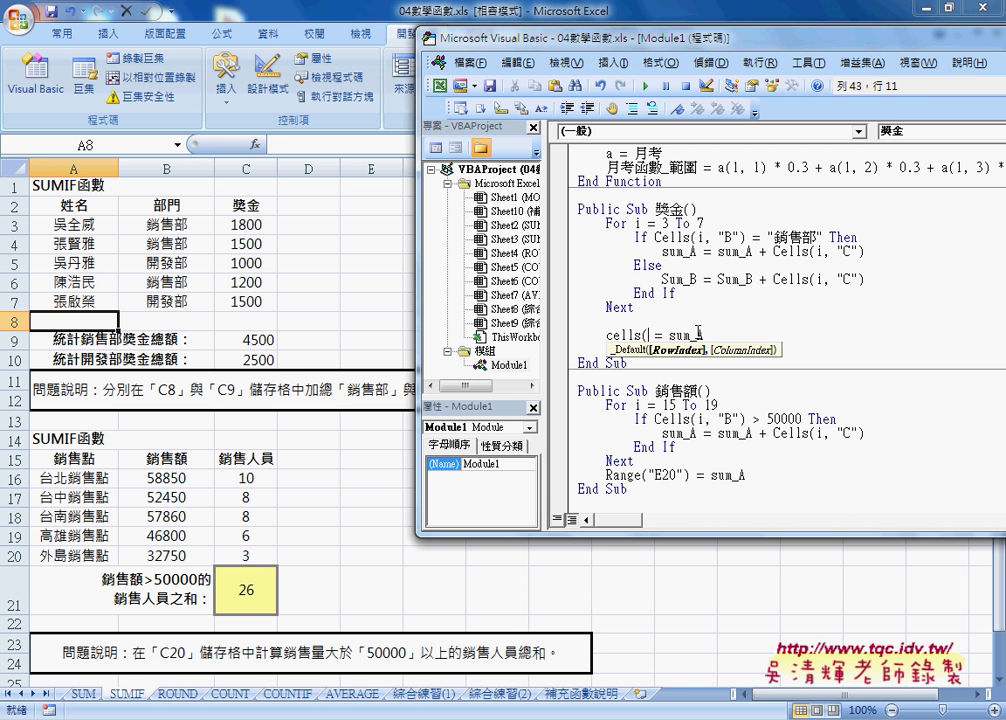
{"action": "type", "text": "9"}
{"action": "type", "text": ","}
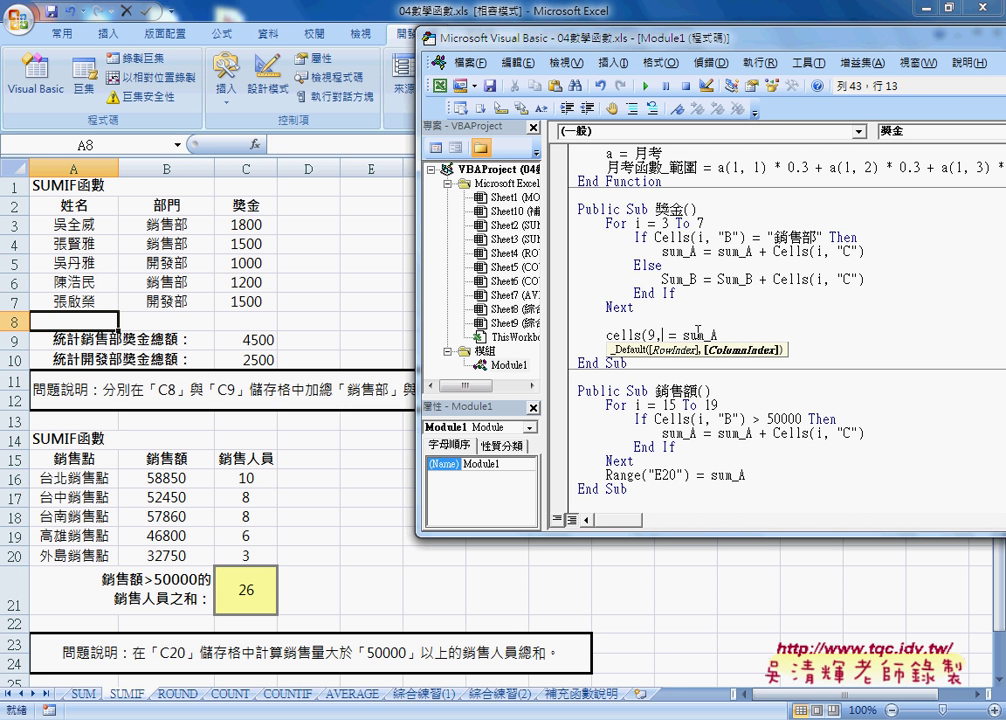
{"action": "type", "text": "\"E"}
{"action": "type", "text": "\""}
{"action": "type", "text": ")"}
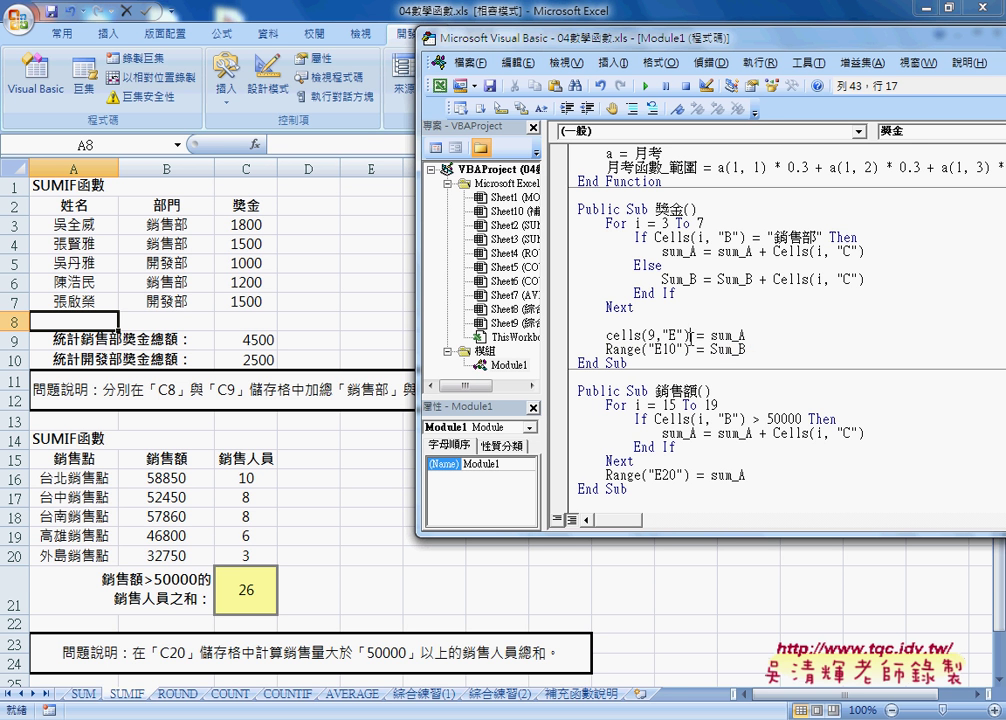
{"action": "key", "text": "Down"}
{"action": "key", "text": "Up"}
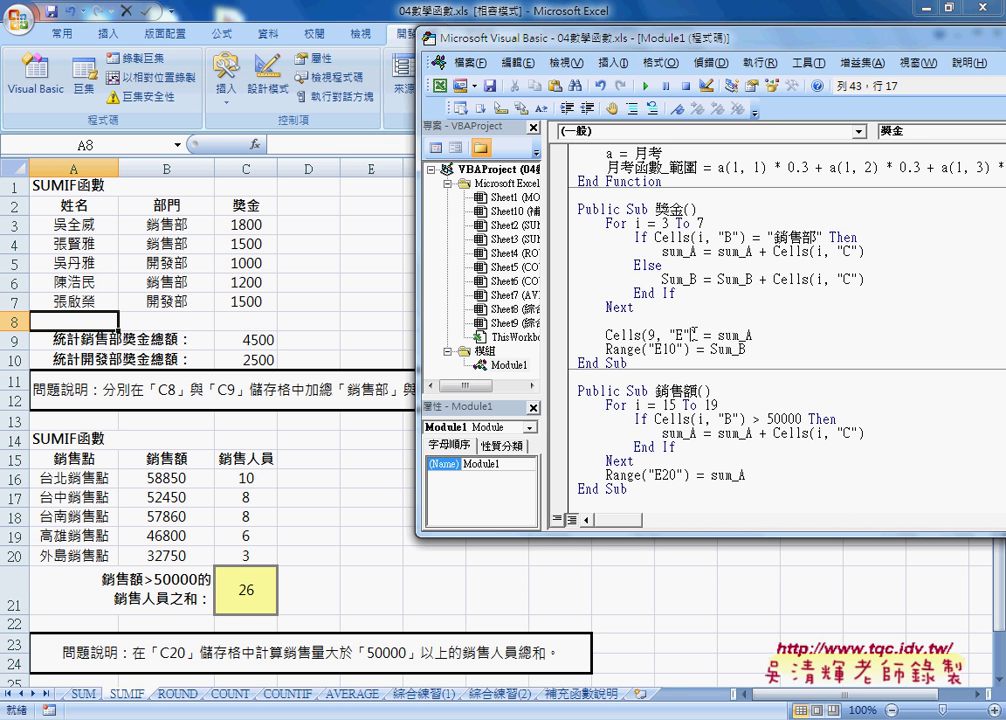
{"action": "left_click_drag", "start_coordinate": [699, 336], "coordinate": [606, 336]}
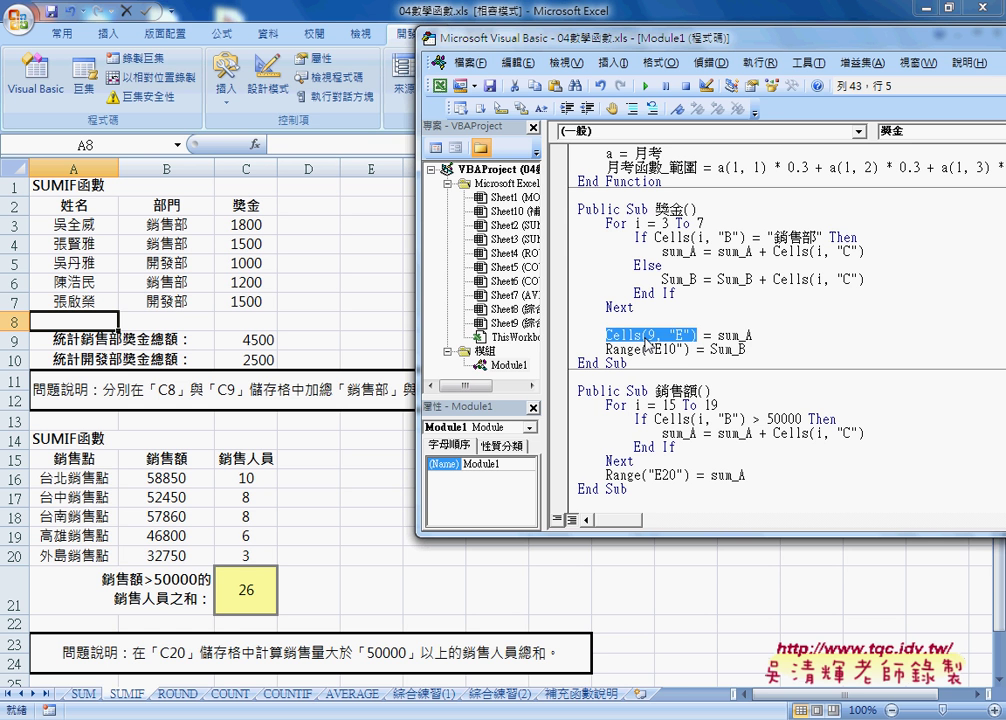
{"action": "key", "text": "ctrl+z"}
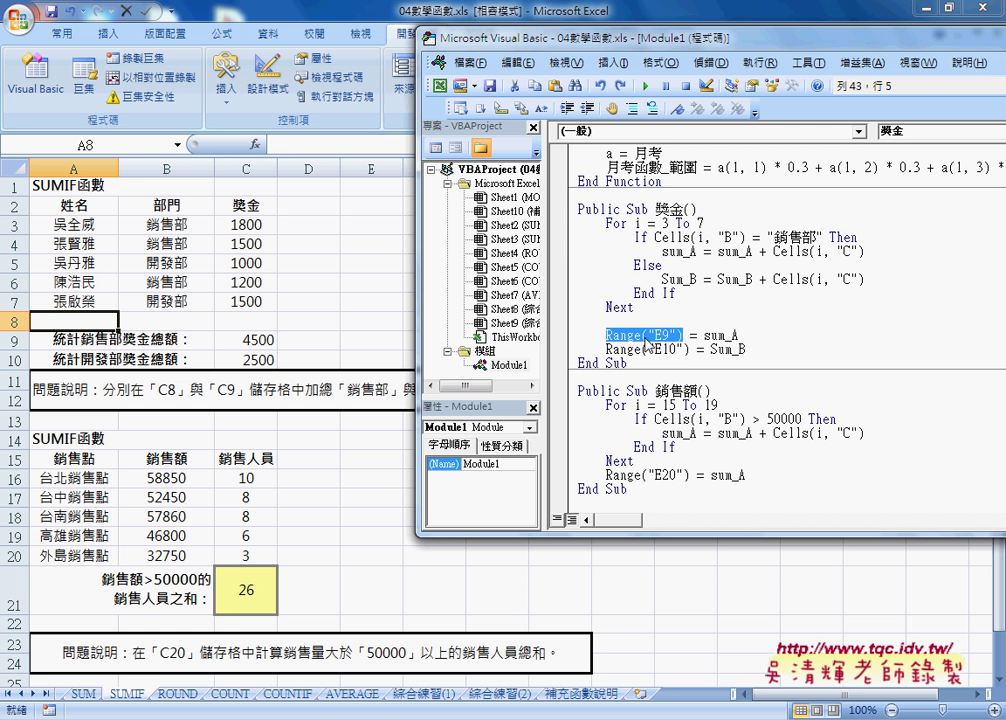
Shift the code window to reveal column E and run the 獎金 macro, filling E9 with 4500 and E10 with 2500
{"action": "left_click", "coordinate": [717, 279]}
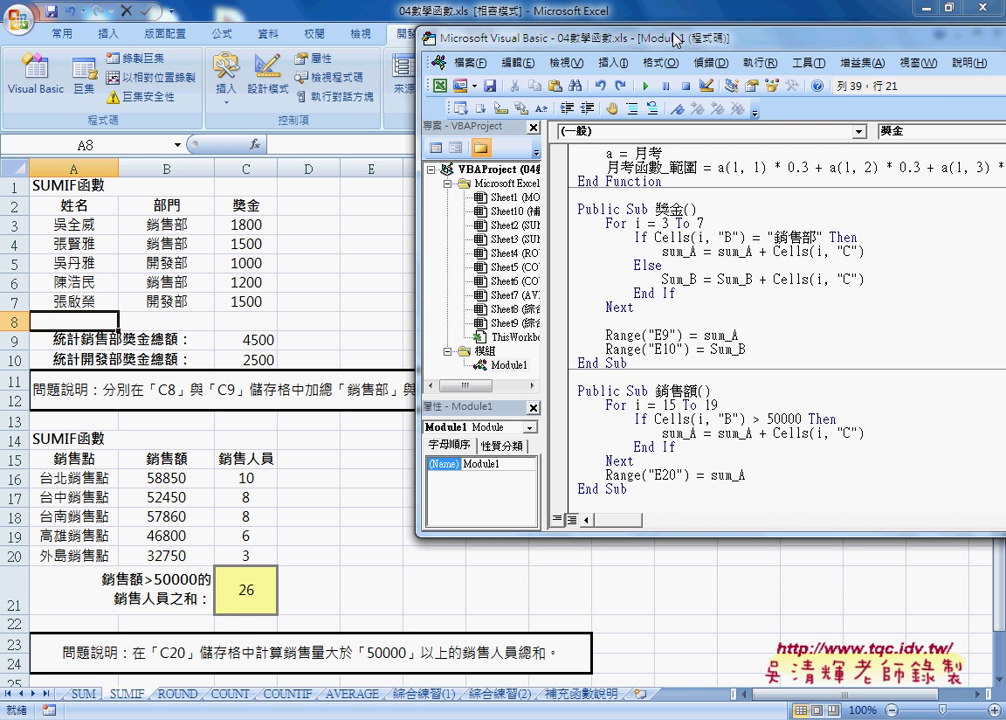
{"action": "left_click_drag", "start_coordinate": [534, 37], "coordinate": [589, 44]}
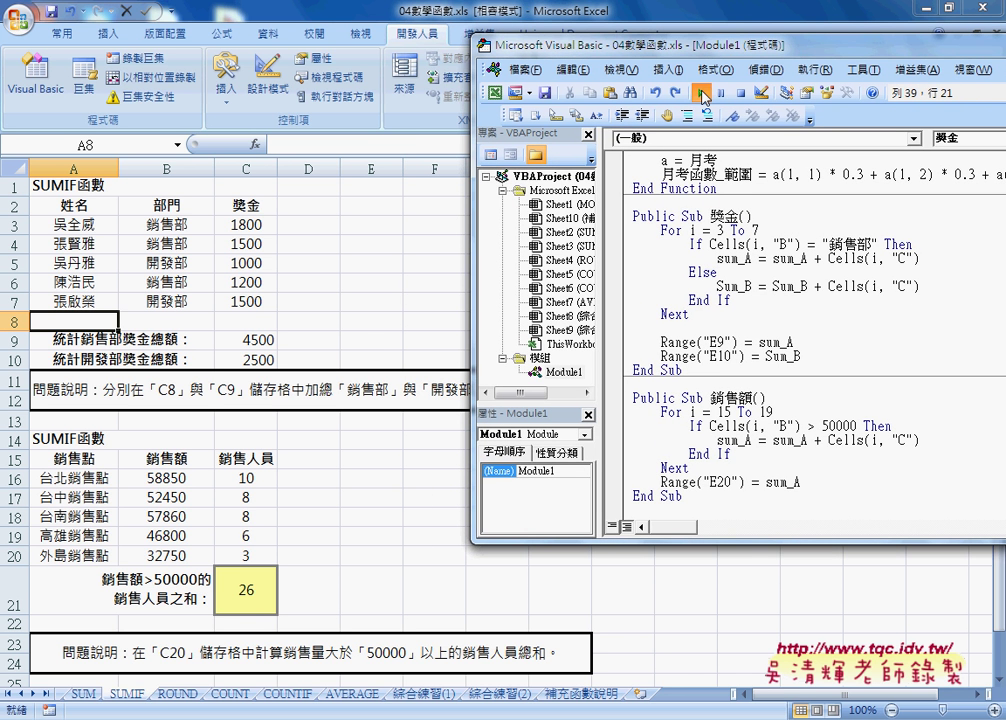
{"action": "left_click", "coordinate": [700, 92]}
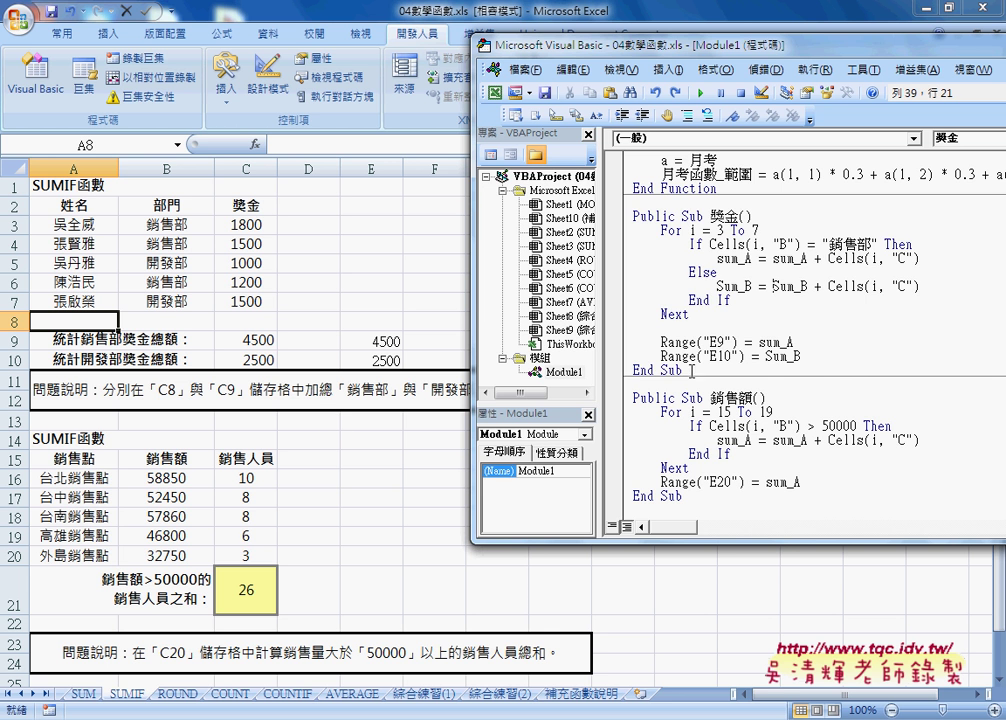
{"action": "mouse_move", "coordinate": [683, 370]}
{"action": "left_mouse_down"}
{"action": "mouse_move", "coordinate": [646, 313]}
{"action": "mouse_move", "coordinate": [632, 216]}
{"action": "left_mouse_up"}
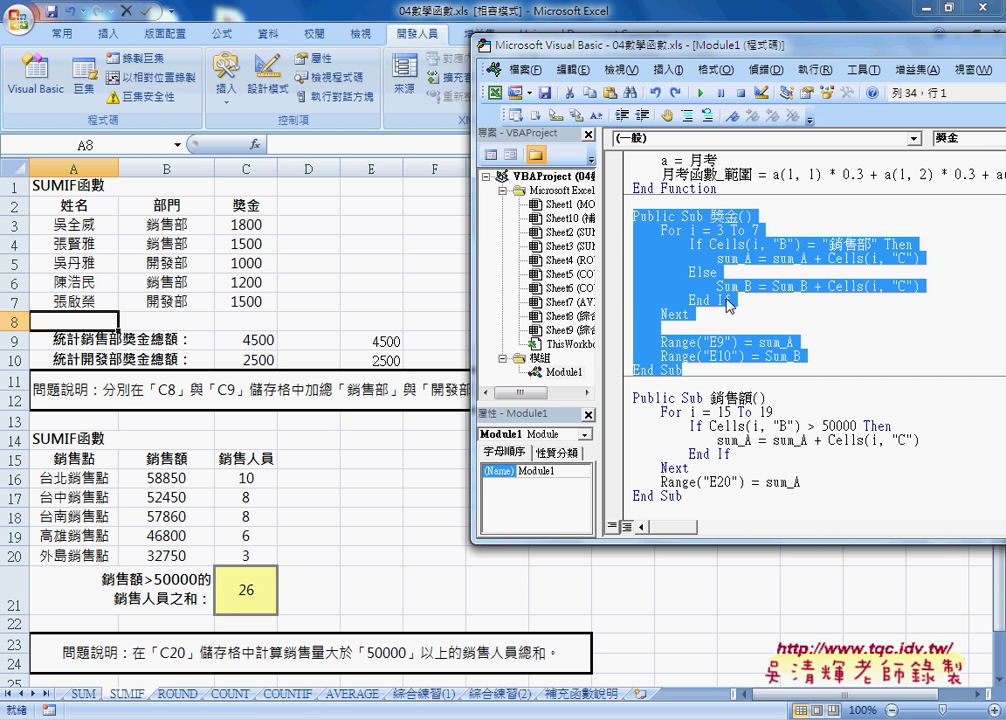
{"action": "left_click", "coordinate": [926, 290]}
{"action": "left_click_drag", "start_coordinate": [920, 287], "coordinate": [633, 272]}
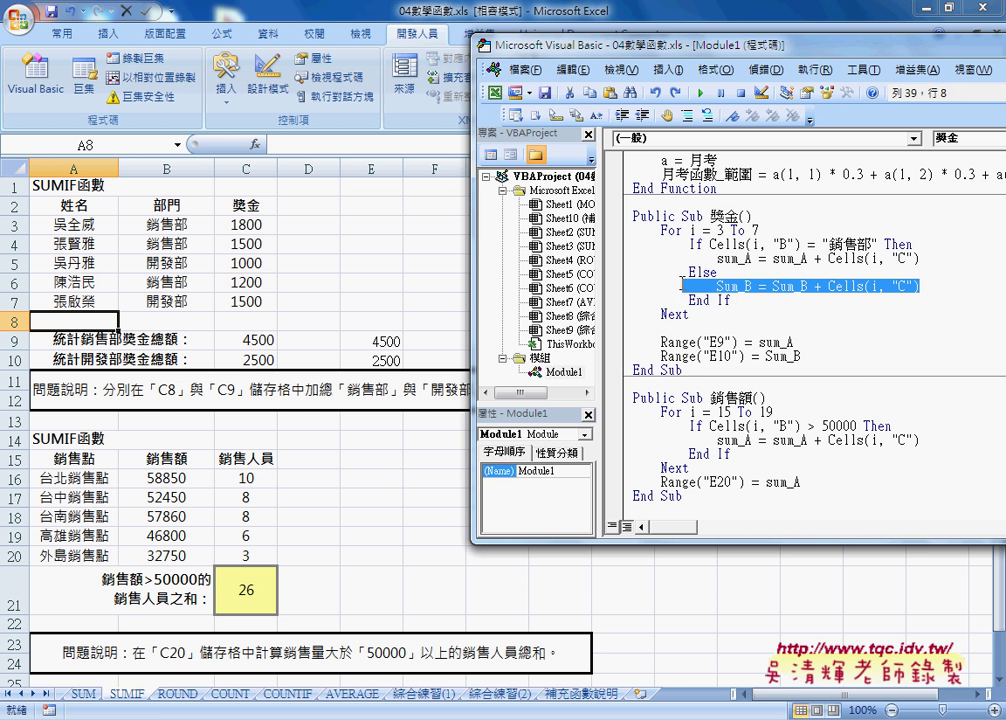
{"action": "double_click", "coordinate": [735, 440]}
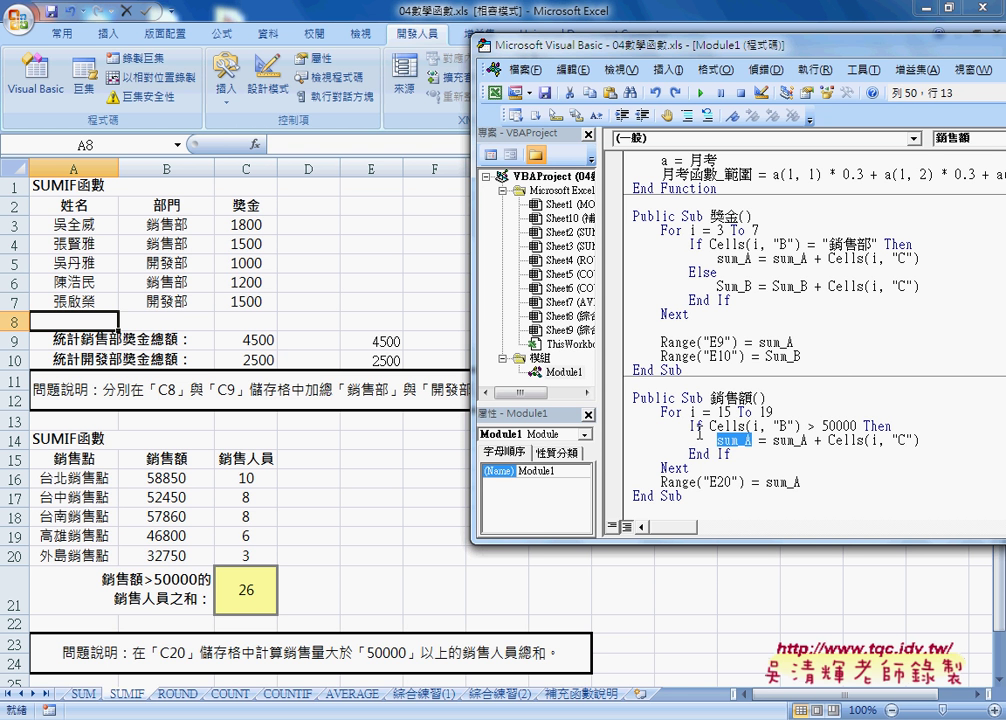
{"action": "left_click_drag", "start_coordinate": [858, 426], "coordinate": [806, 426]}
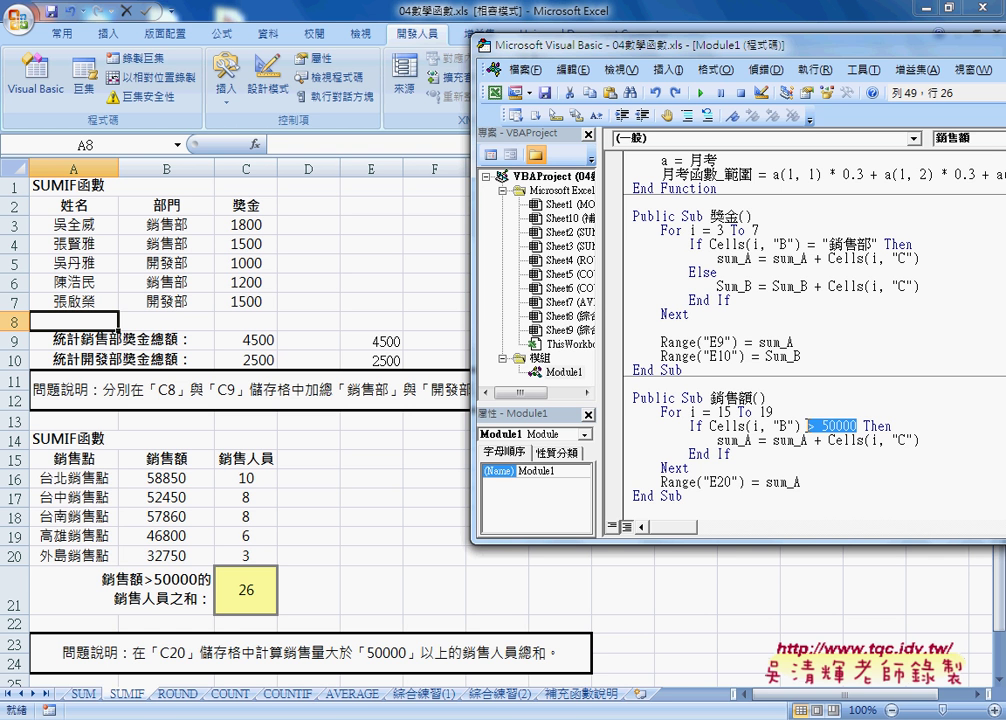
{"action": "left_click_drag", "start_coordinate": [918, 440], "coordinate": [775, 440]}
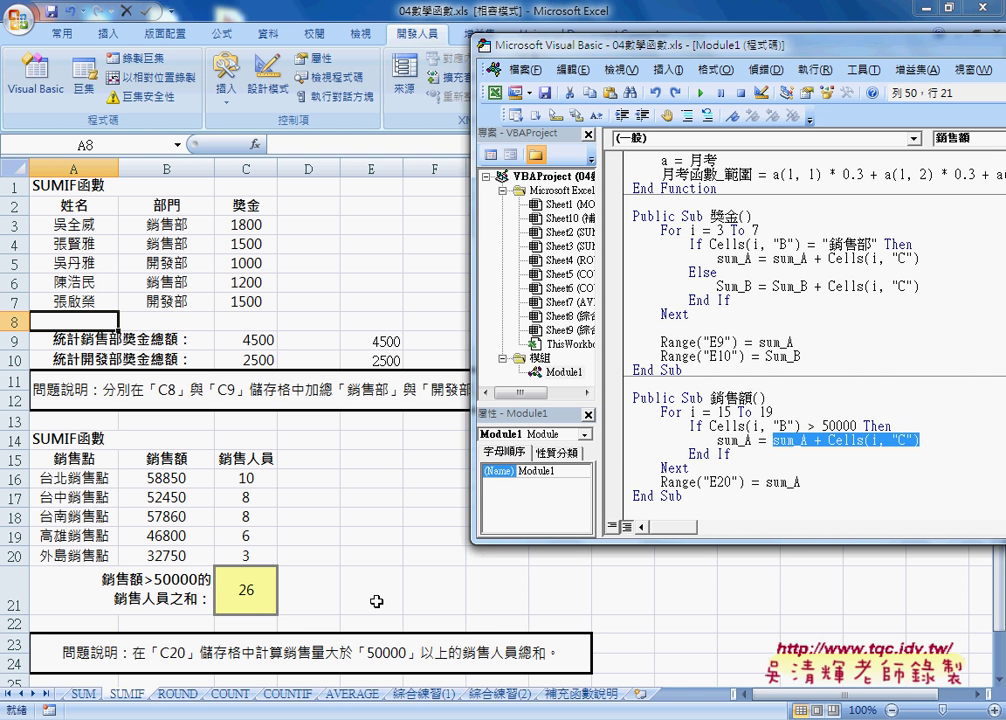
Change Range("E20") to Range("E21"), run the 銷售額 macro, and debug its type-mismatch error 13
{"action": "left_click", "coordinate": [727, 483]}
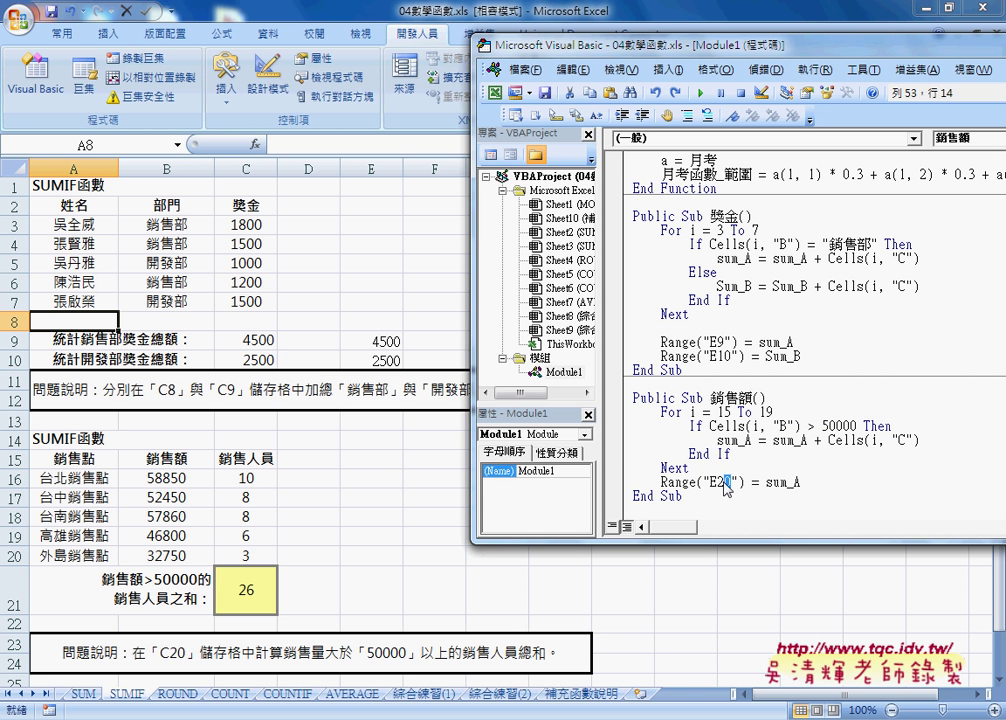
{"action": "type", "text": "1"}
{"action": "left_click", "coordinate": [700, 93]}
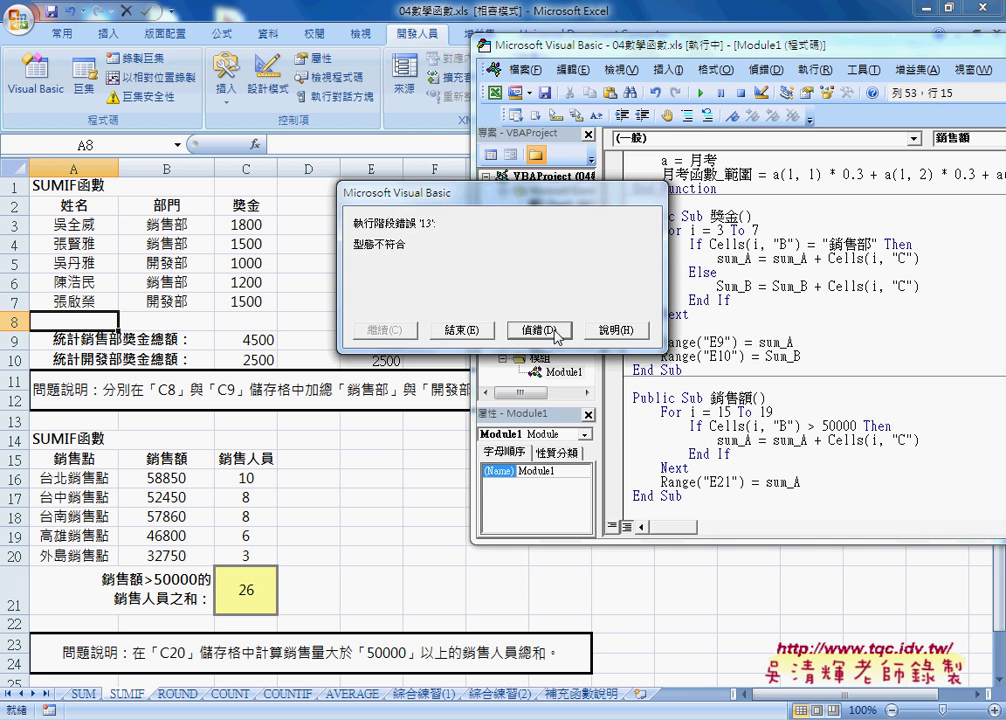
{"action": "left_click", "coordinate": [557, 331]}
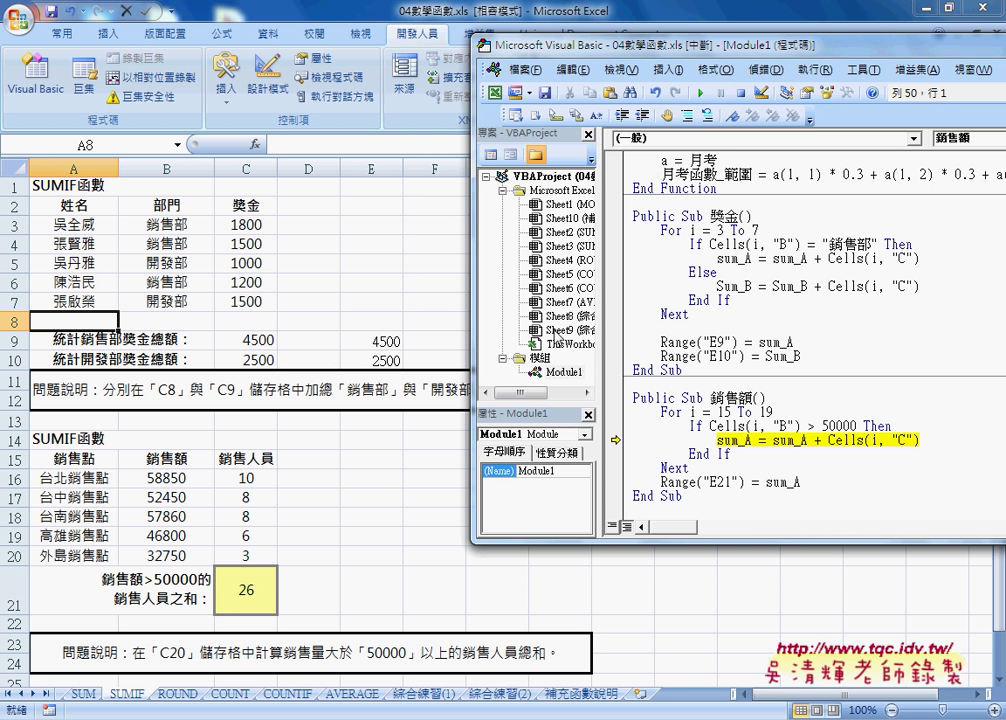
{"action": "mouse_move", "coordinate": [864, 440]}
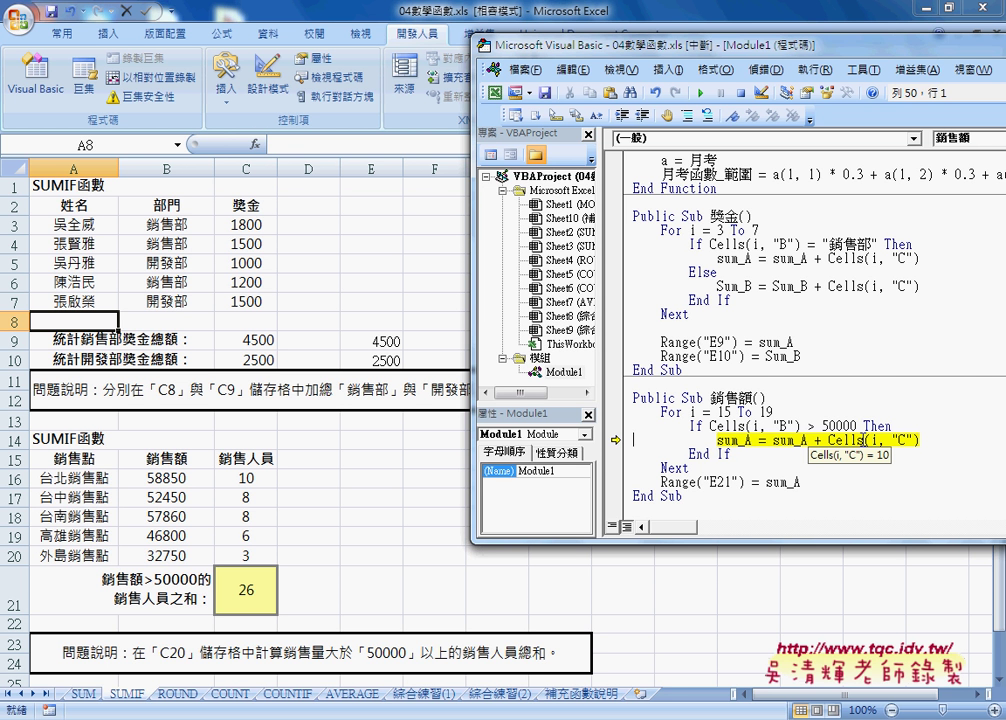
{"action": "mouse_move", "coordinate": [791, 440]}
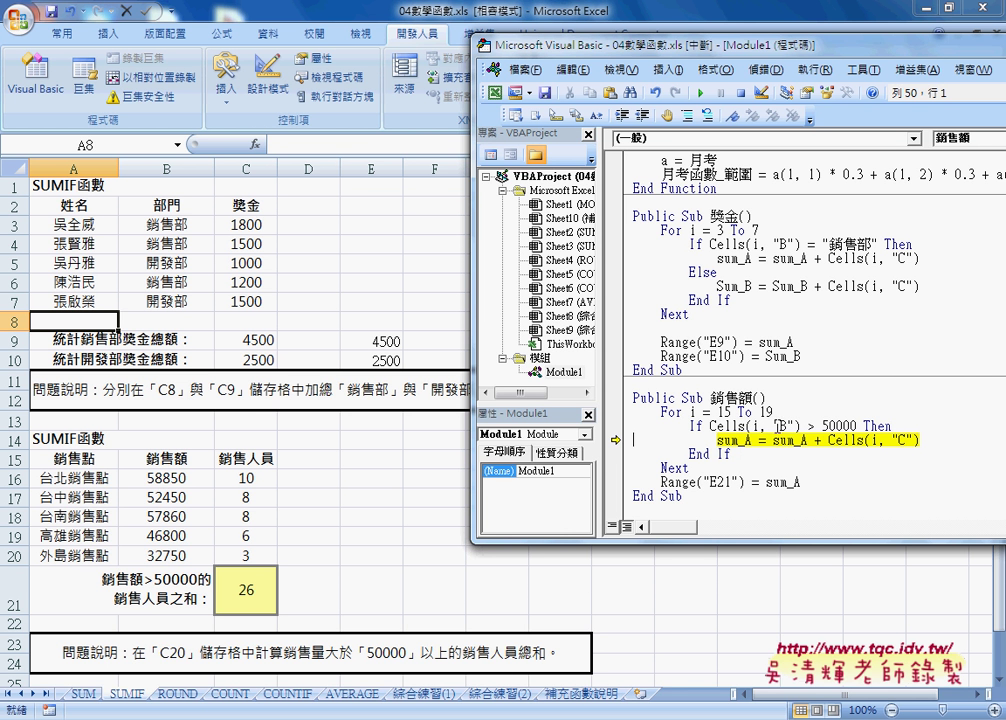
Change the 銷售額 loop from For i = 15 To 19 to For i = 16 To 20
{"action": "left_click", "coordinate": [733, 411]}
{"action": "left_click", "coordinate": [729, 412]}
{"action": "type", "text": "6"}
{"action": "left_click", "coordinate": [759, 412]}
{"action": "key", "text": "Delete"}
{"action": "key", "text": "Delete"}
{"action": "type", "text": "20"}
Reset break mode and rerun the 銷售額 macro, writing 26 into E21
{"action": "left_click", "coordinate": [716, 94]}
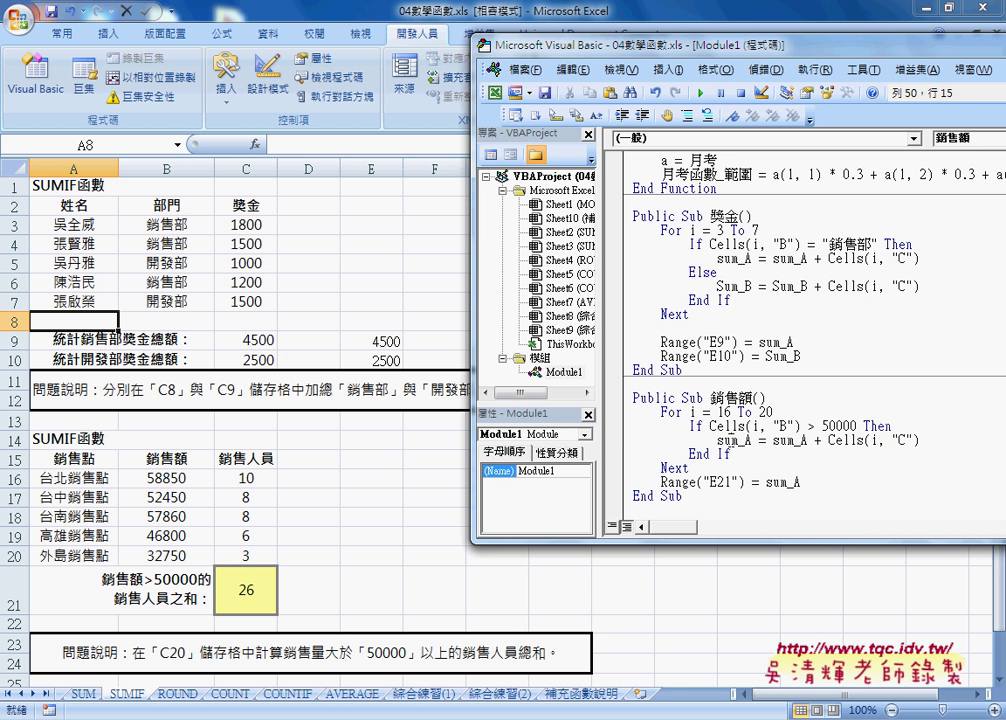
{"action": "left_click", "coordinate": [731, 440]}
{"action": "left_click", "coordinate": [700, 93]}
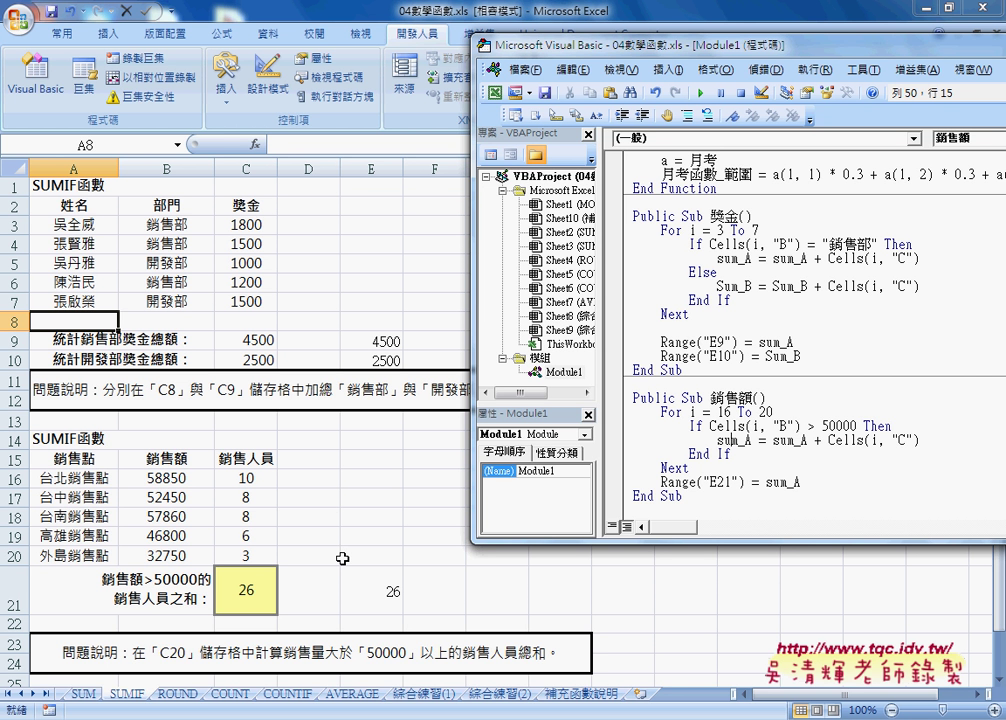
{"action": "left_click_drag", "start_coordinate": [718, 258], "coordinate": [748, 258]}
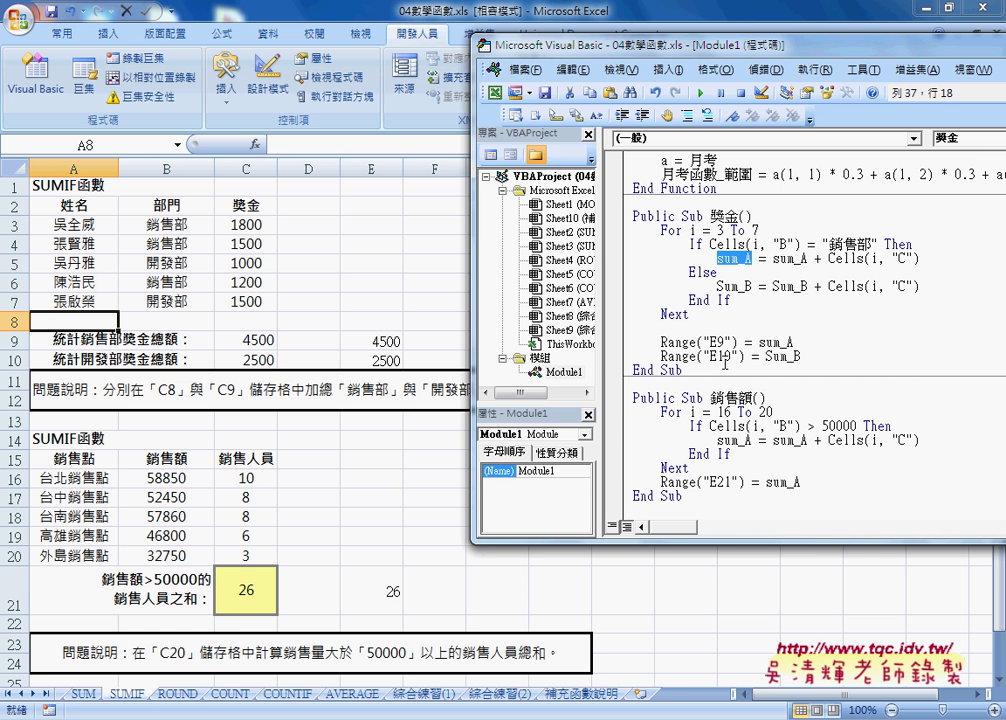
{"action": "left_click_drag", "start_coordinate": [686, 370], "coordinate": [633, 370]}
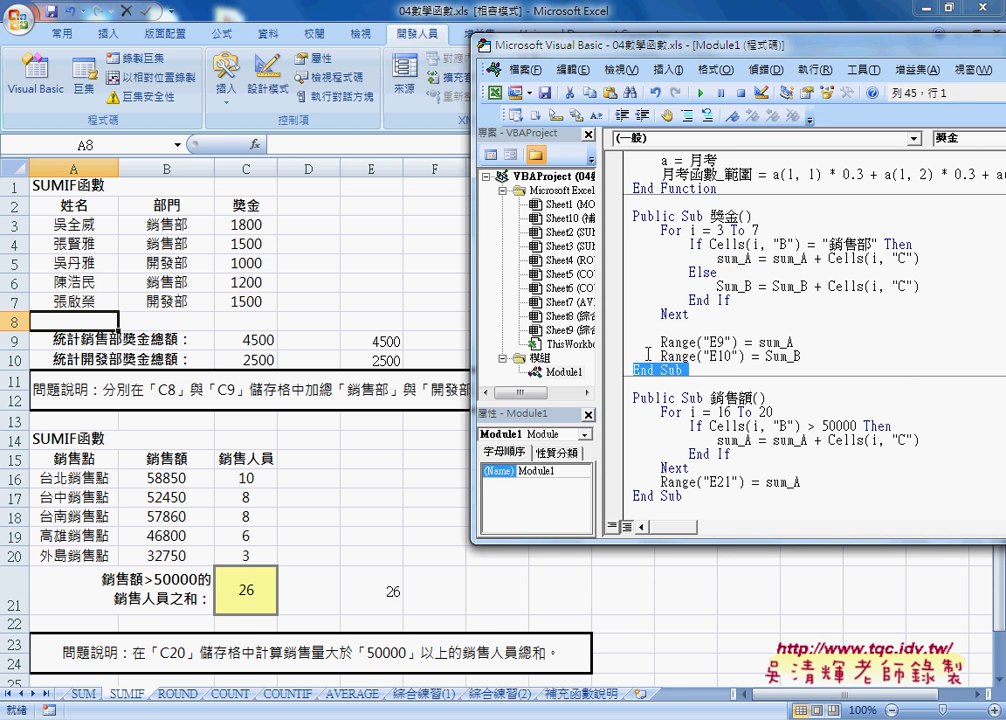
{"action": "double_click", "coordinate": [735, 258]}
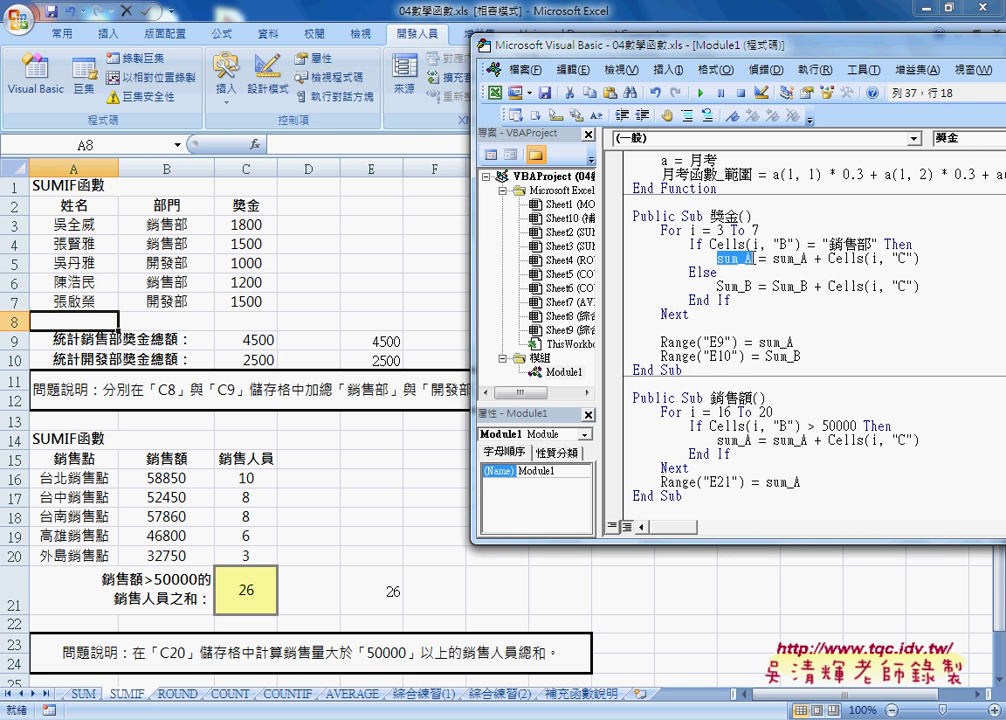